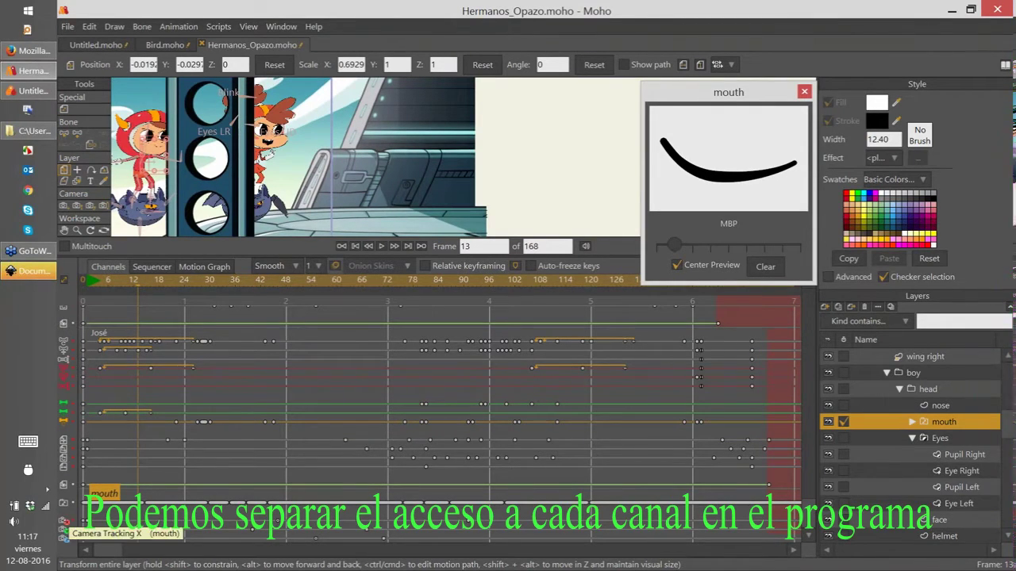
Rejoin the dimensions of the mouth layer's camera tracking channel and un-mute the channel
{"action": "right_click", "coordinate": [64, 521]}
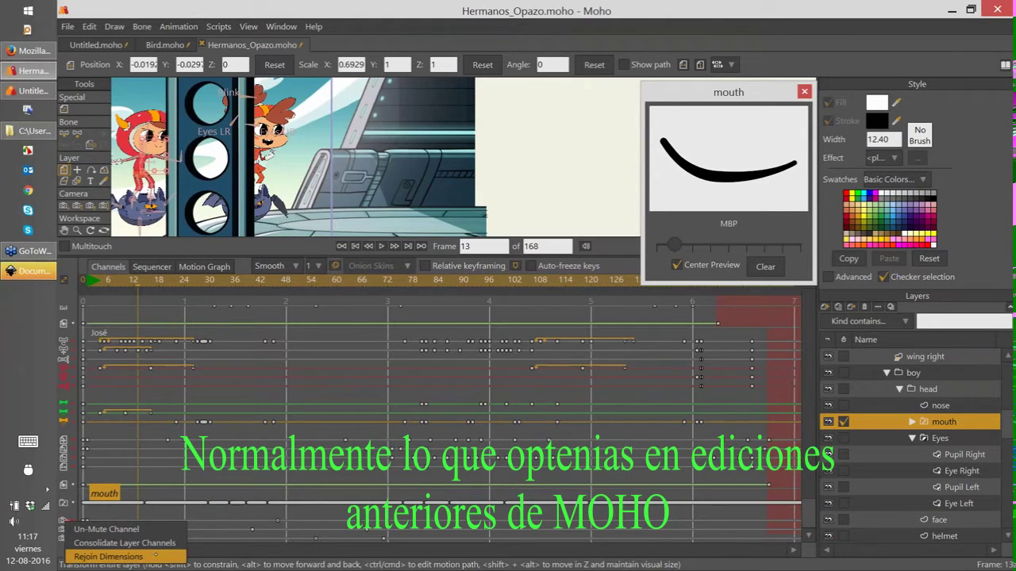
{"action": "left_click", "coordinate": [111, 556]}
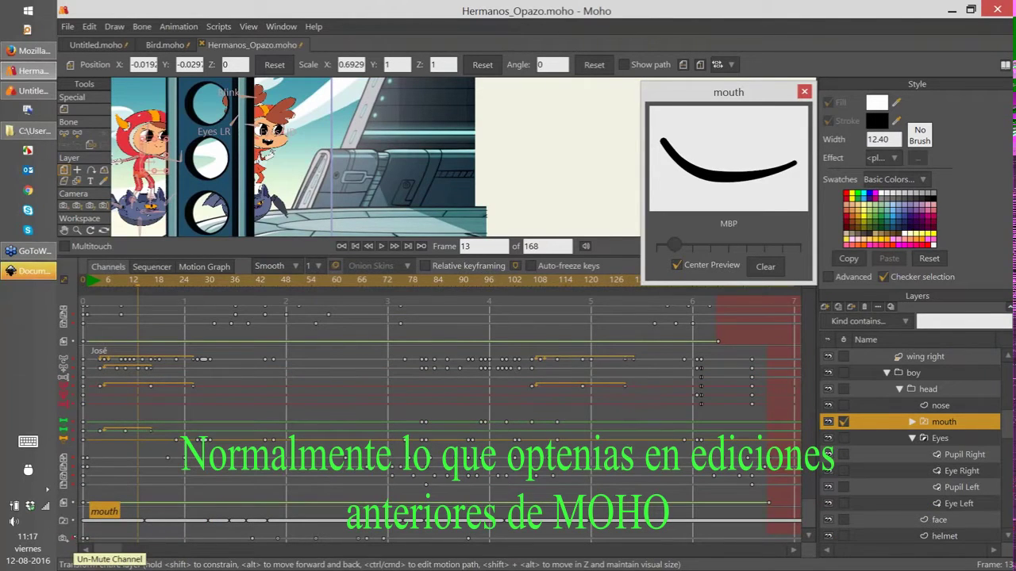
{"action": "left_click", "coordinate": [75, 539]}
Move the camera at frame 13 with the Track Camera tool to about X -5.44, Y 0.04
{"action": "left_click_drag", "start_coordinate": [338, 196], "coordinate": [317, 158]}
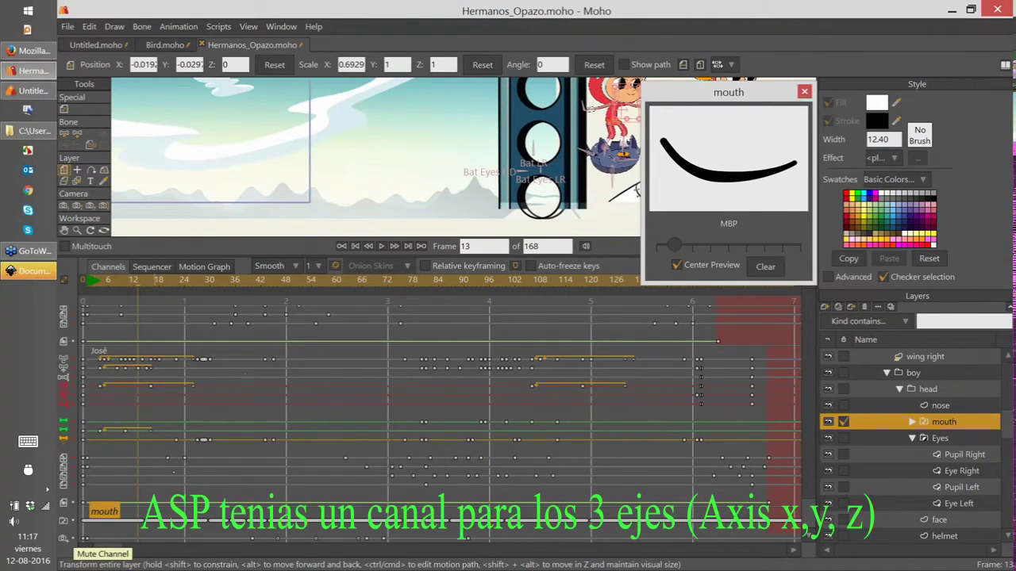
{"action": "key", "text": "4"}
{"action": "left_click_drag", "start_coordinate": [429, 170], "coordinate": [559, 173]}
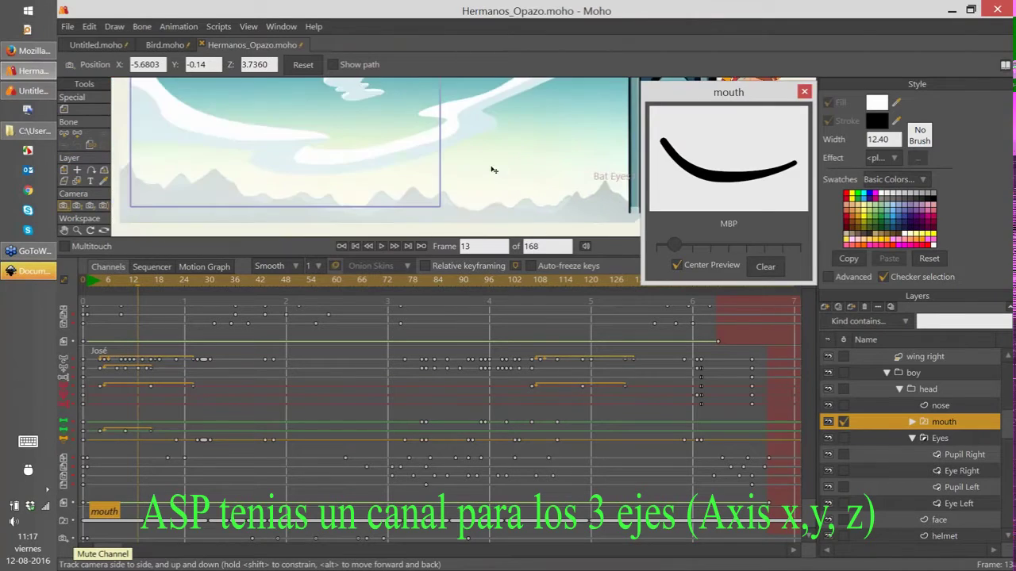
{"action": "left_click_drag", "start_coordinate": [442, 186], "coordinate": [520, 212]}
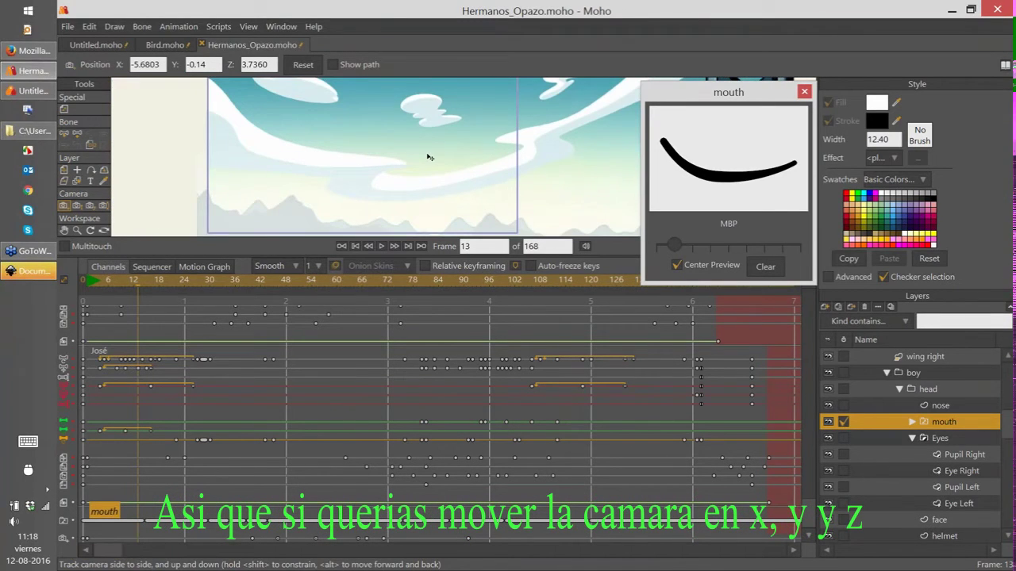
{"action": "left_click_drag", "start_coordinate": [428, 182], "coordinate": [376, 219]}
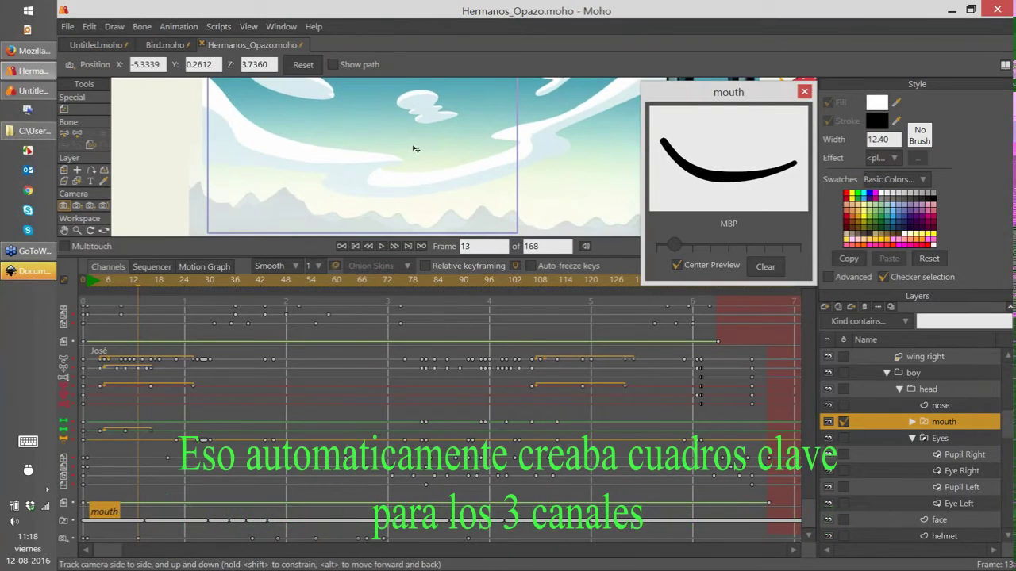
{"action": "left_click_drag", "start_coordinate": [409, 190], "coordinate": [407, 186]}
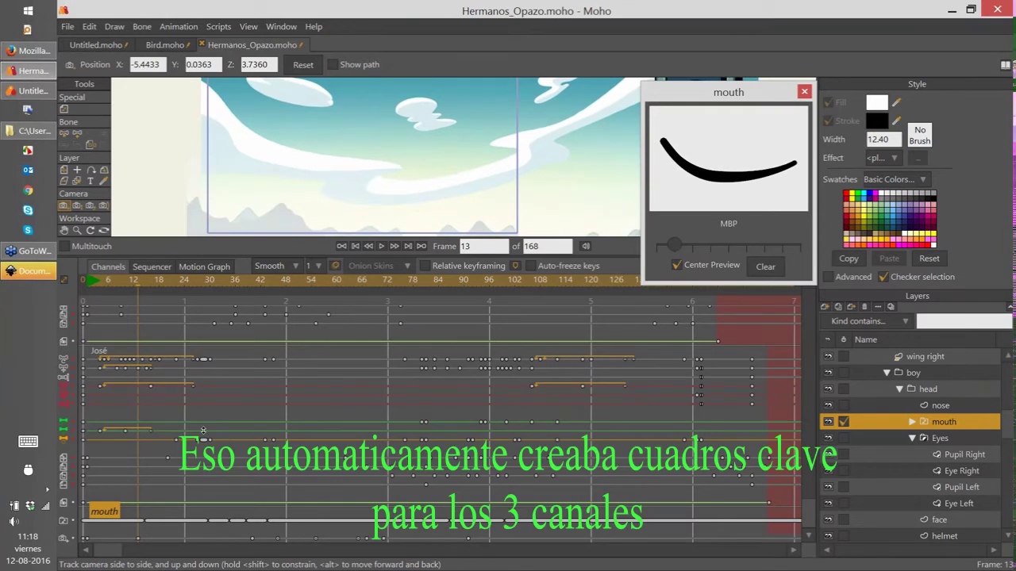
Remove the mouth layer's channels from the timeline and separate the dimensions of the camera tracking channel at frame 13
{"action": "left_click", "coordinate": [843, 421]}
{"action": "scroll", "coordinate": [166, 374], "scroll_direction": "down", "scroll_amount": 5}
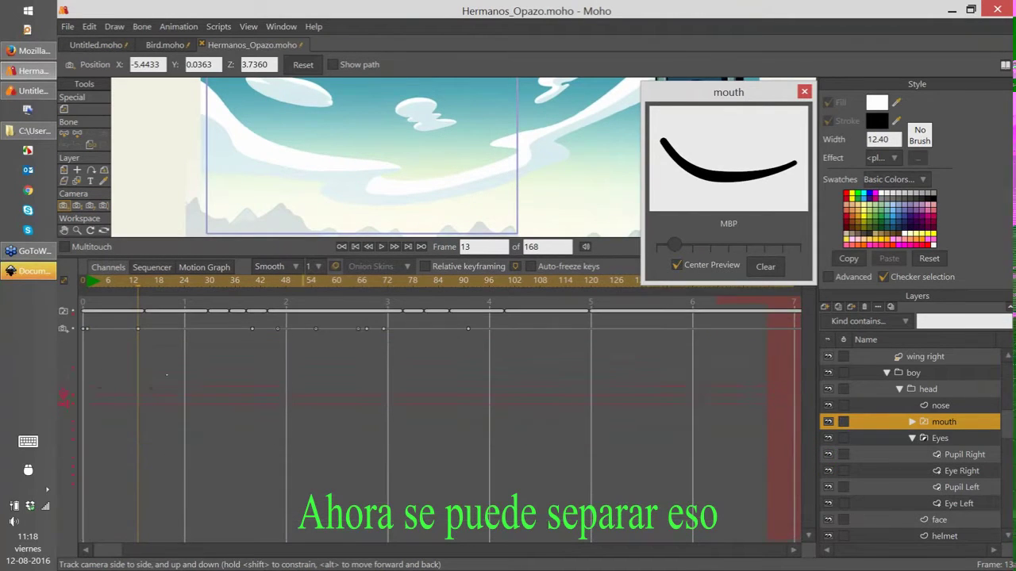
{"action": "left_click", "coordinate": [130, 281]}
{"action": "left_click", "coordinate": [138, 281]}
{"action": "right_click", "coordinate": [66, 330]}
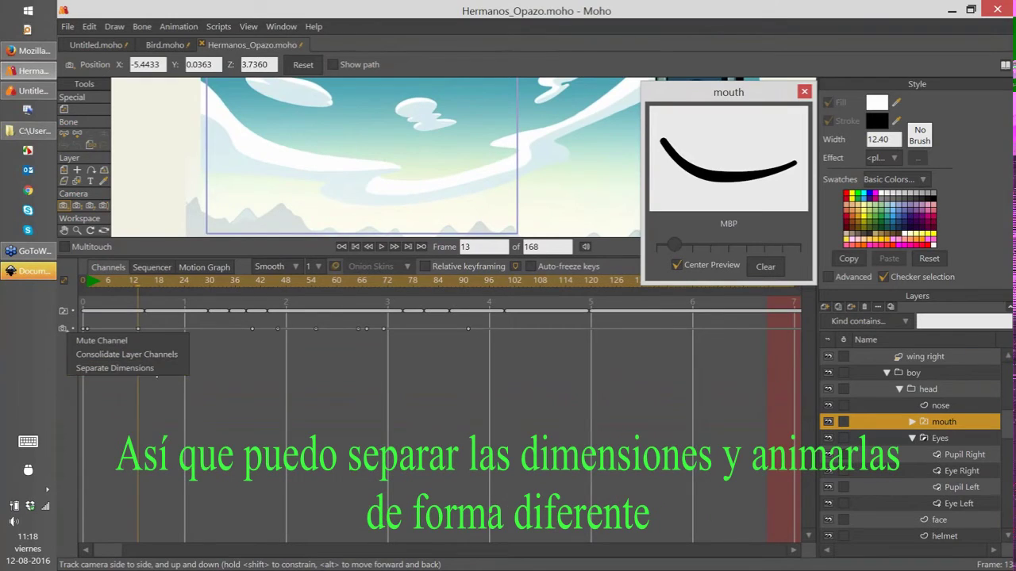
{"action": "left_click", "coordinate": [150, 368]}
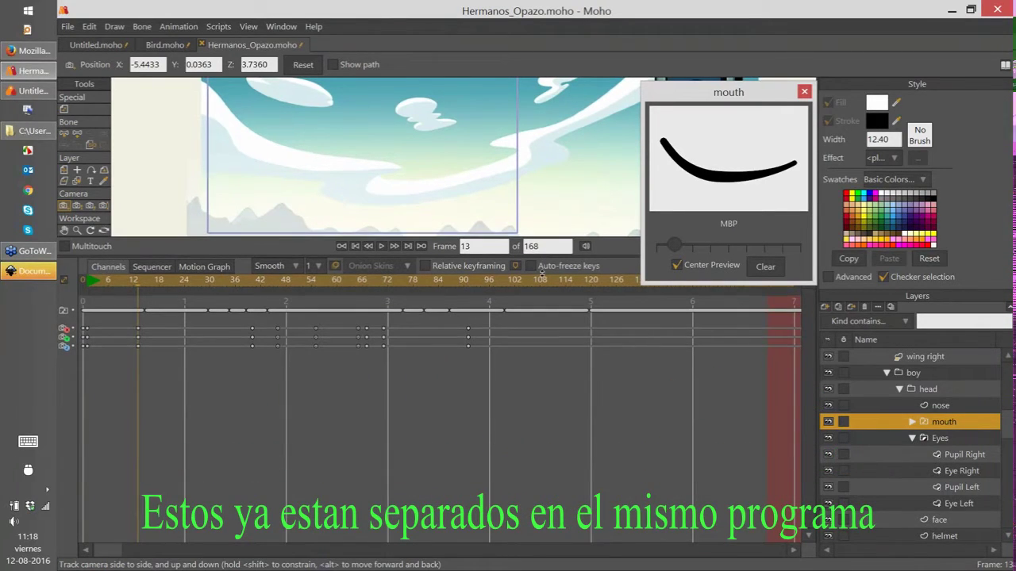
{"action": "left_click_drag", "start_coordinate": [542, 273], "coordinate": [543, 293]}
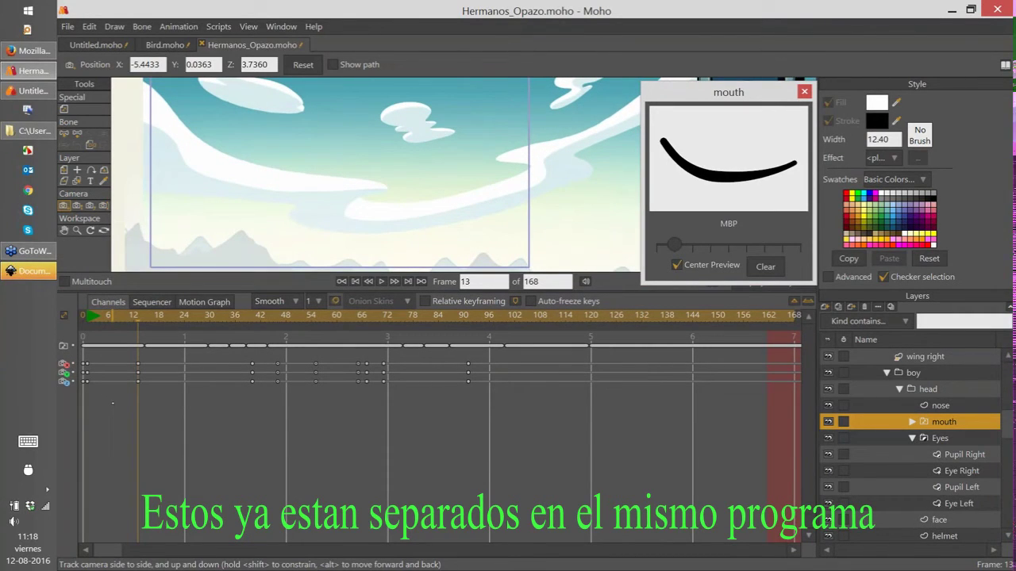
{"action": "left_click_drag", "start_coordinate": [516, 167], "coordinate": [533, 159]}
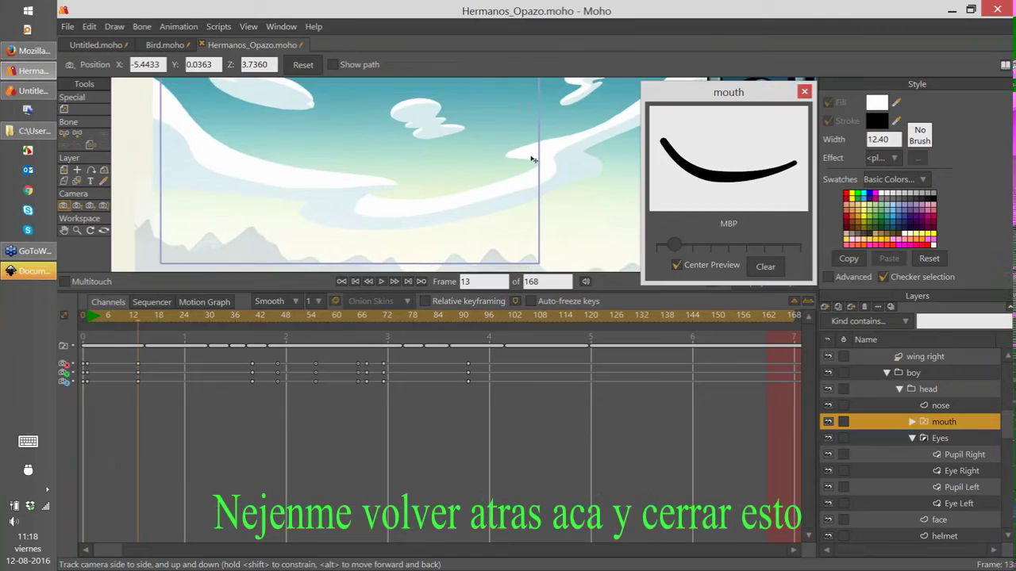
Close all open documents, including Hermanos_Opazo.moho and Bird.moho
{"action": "key", "text": "ctrl+w"}
{"action": "left_click", "coordinate": [596, 232]}
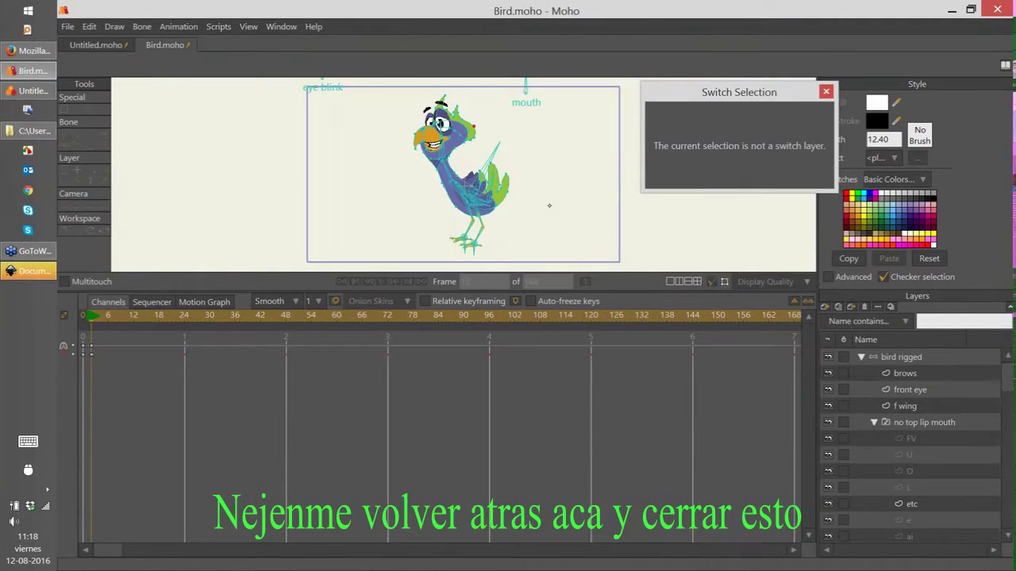
{"action": "key", "text": "ctrl+w"}
{"action": "left_click", "coordinate": [571, 232]}
{"action": "key", "text": "ctrl+w"}
{"action": "left_click", "coordinate": [571, 231]}
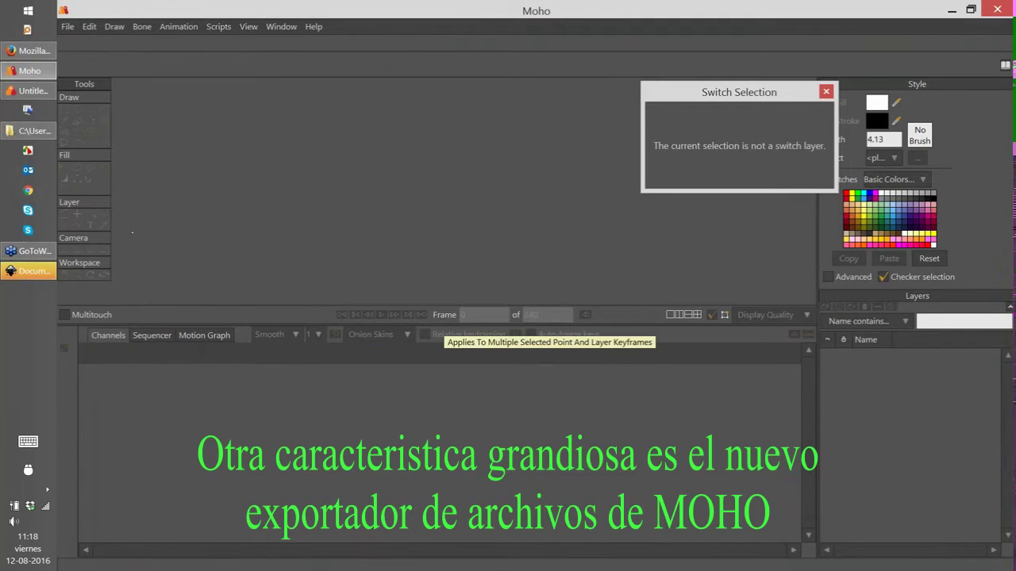
Switch to File Explorer and open Kukulkan.moho from the Moho 12 New Characters folder
{"action": "left_click", "coordinate": [35, 127]}
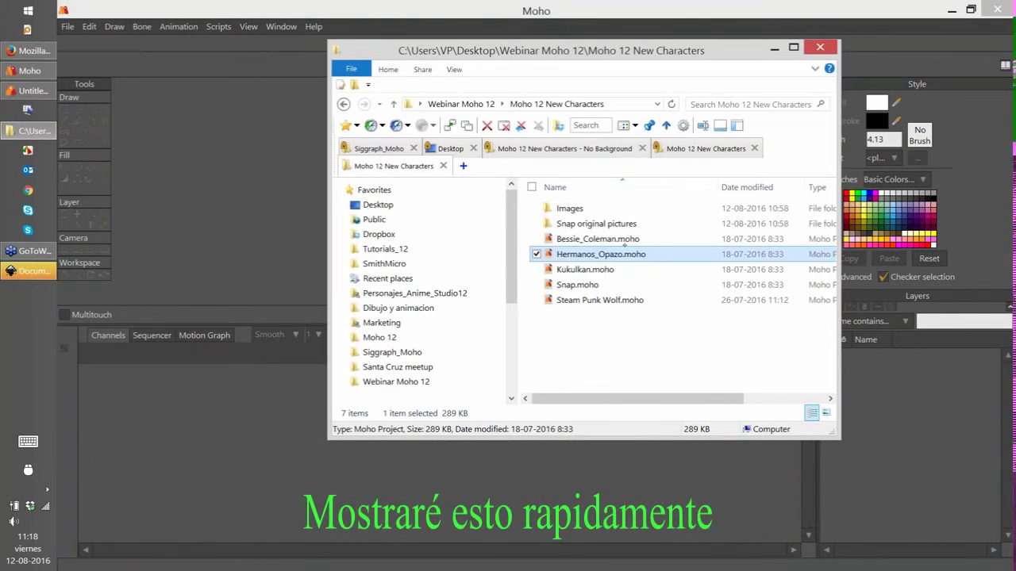
{"action": "left_click", "coordinate": [627, 337]}
{"action": "left_click_drag", "start_coordinate": [591, 271], "coordinate": [429, 450]}
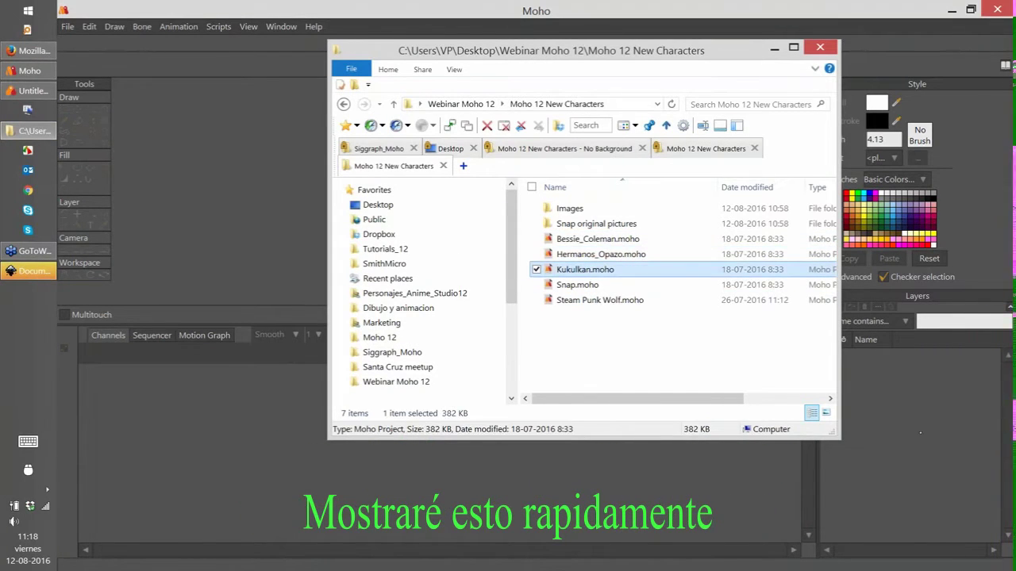
{"action": "key", "text": "Return"}
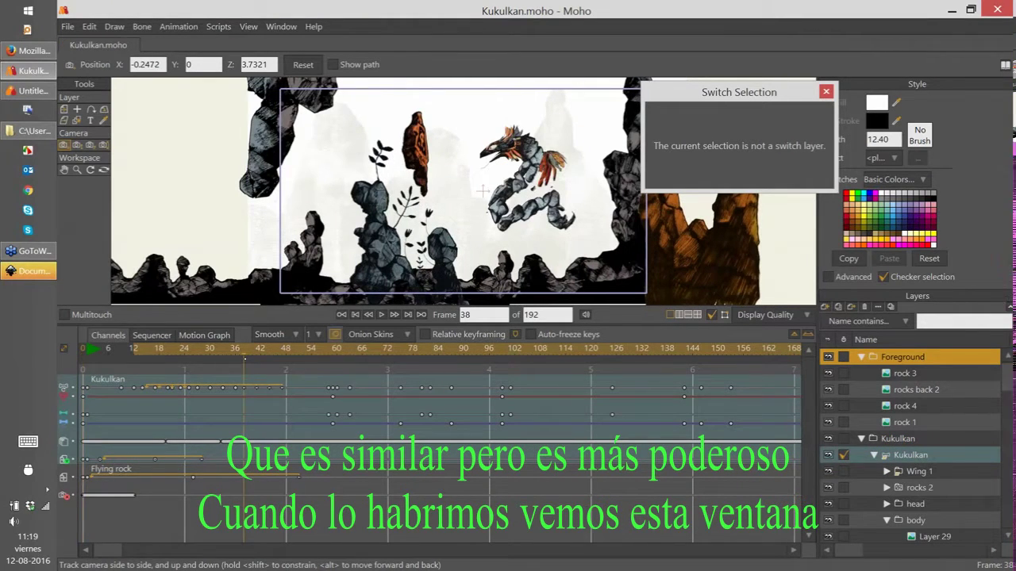
Open Moho Exporter for the Kukulkan project and make its window slightly narrower and lower on the screen
{"action": "left_click", "coordinate": [67, 27]}
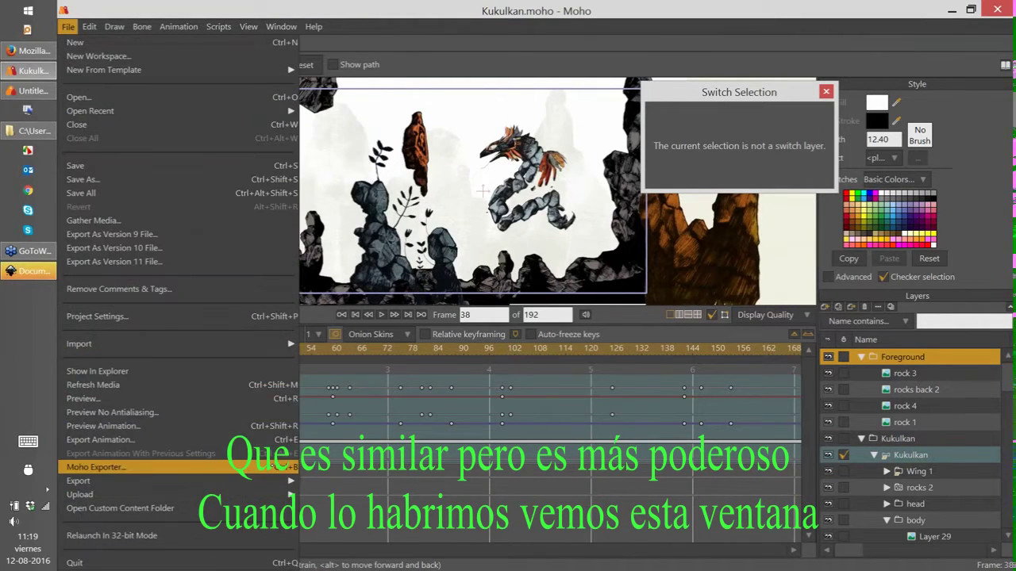
{"action": "left_click", "coordinate": [112, 465]}
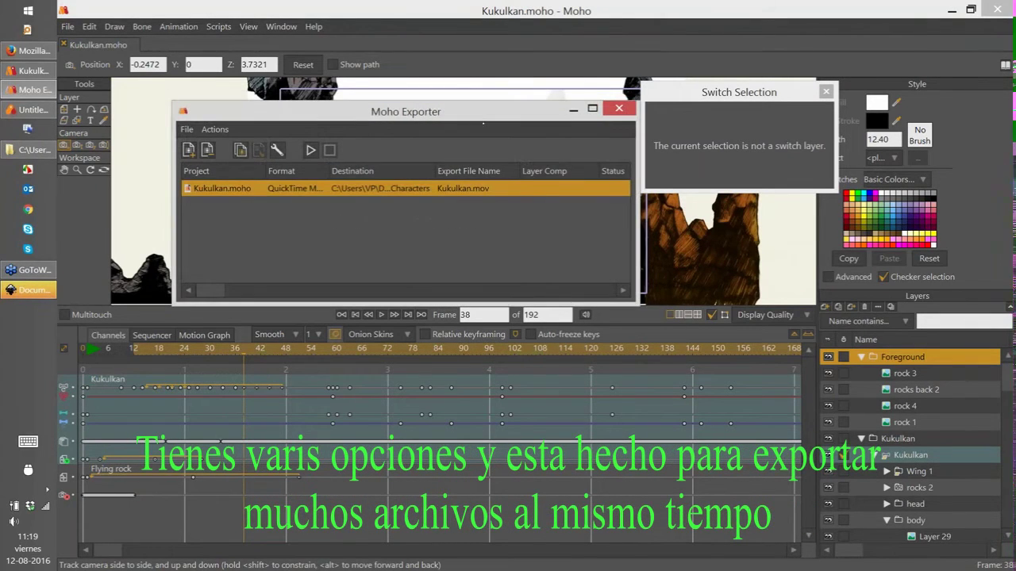
{"action": "left_click_drag", "start_coordinate": [484, 115], "coordinate": [485, 141]}
{"action": "left_click_drag", "start_coordinate": [641, 331], "coordinate": [620, 348]}
{"action": "left_click_drag", "start_coordinate": [487, 138], "coordinate": [487, 176]}
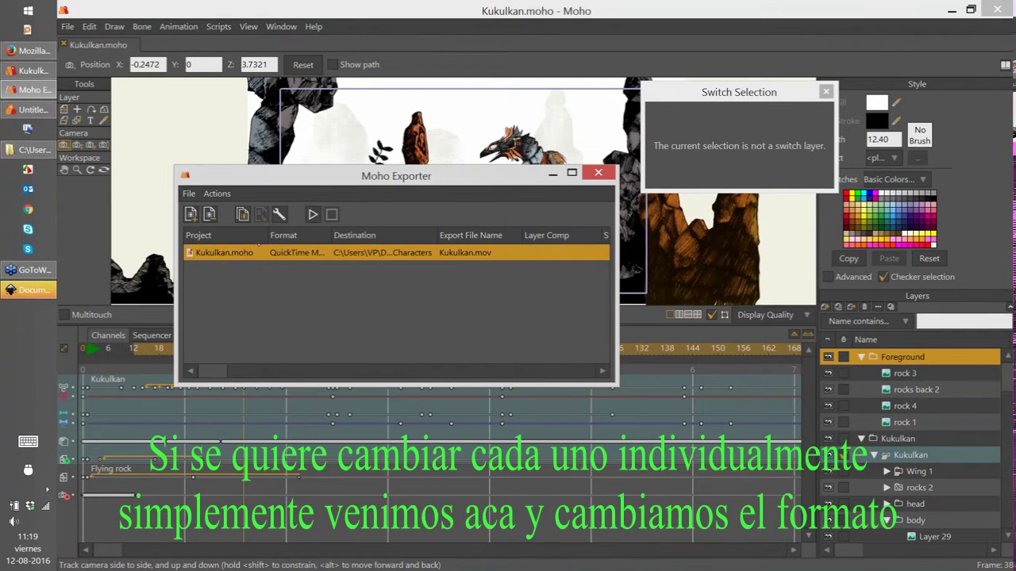
Examine the format, destination and export settings available for the Kukulkan.moho entry, and close Moho Exporter without exporting
{"action": "right_click", "coordinate": [249, 252]}
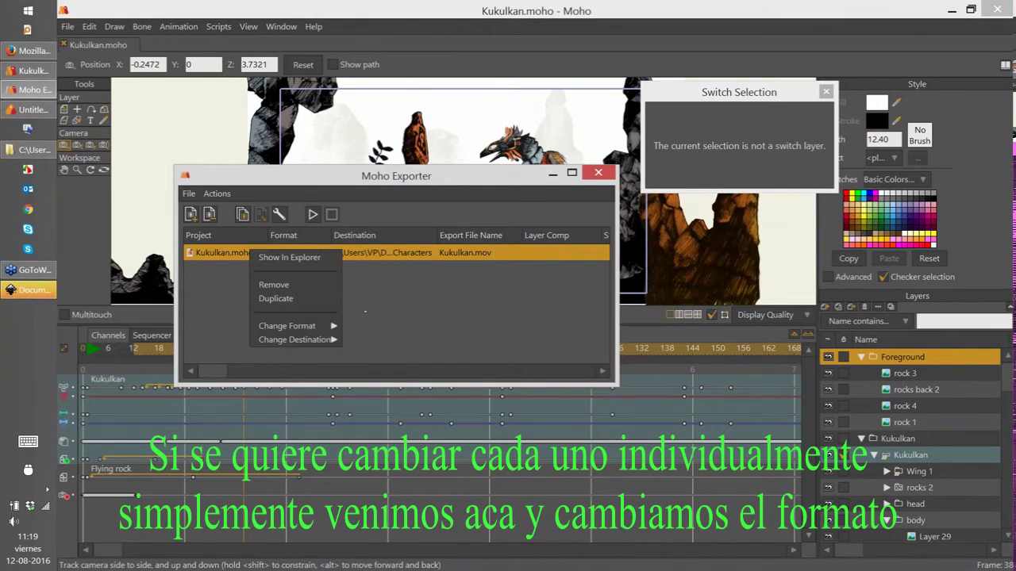
{"action": "mouse_move", "coordinate": [294, 325]}
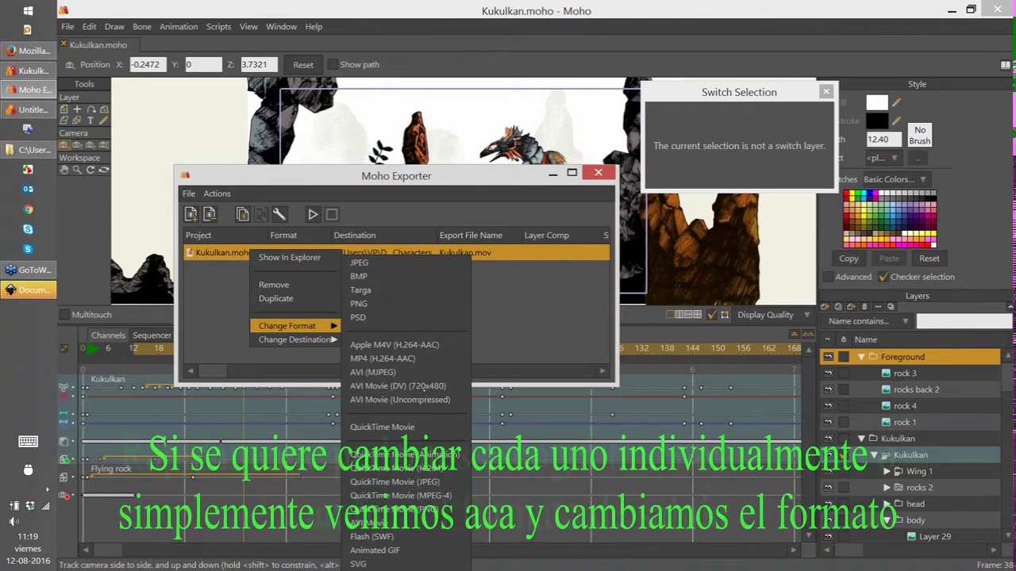
{"action": "mouse_move", "coordinate": [333, 340]}
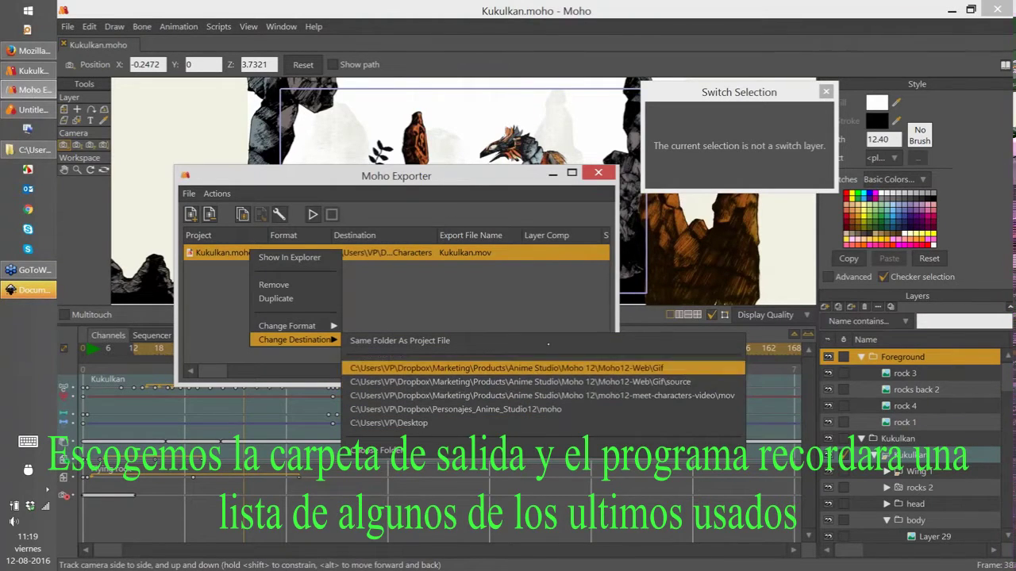
{"action": "left_click", "coordinate": [485, 297]}
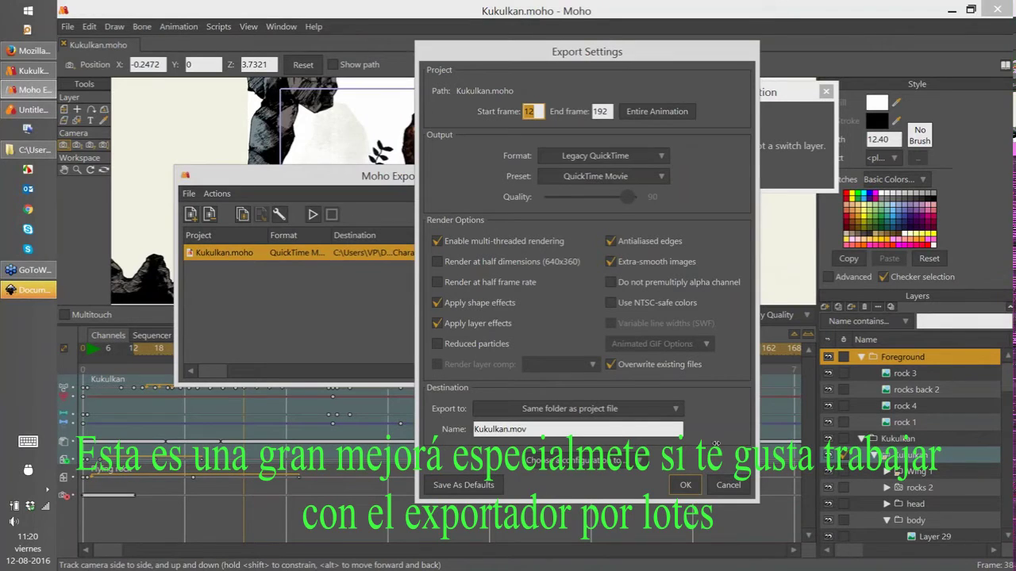
{"action": "left_click", "coordinate": [729, 484]}
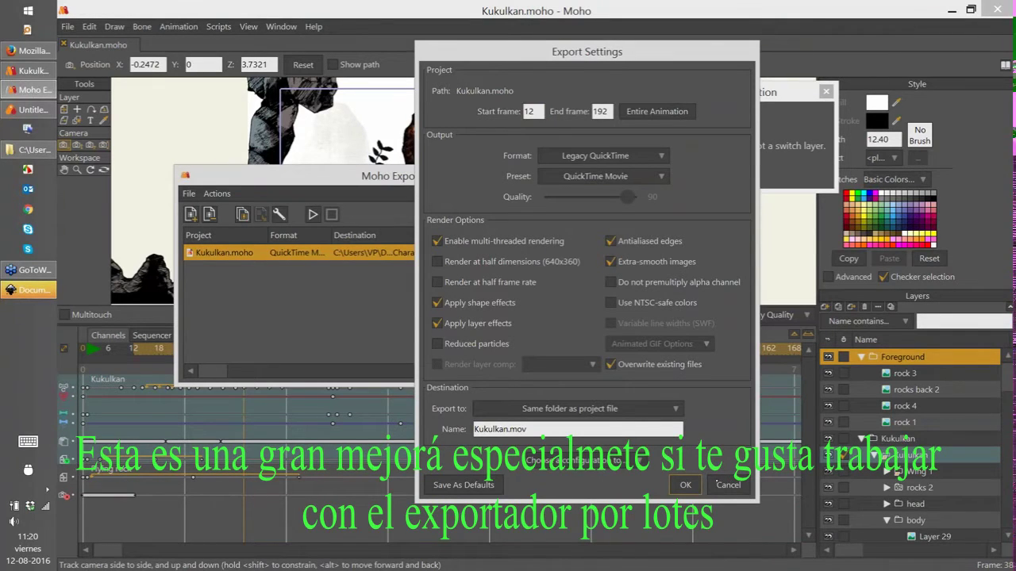
{"action": "left_click", "coordinate": [728, 485]}
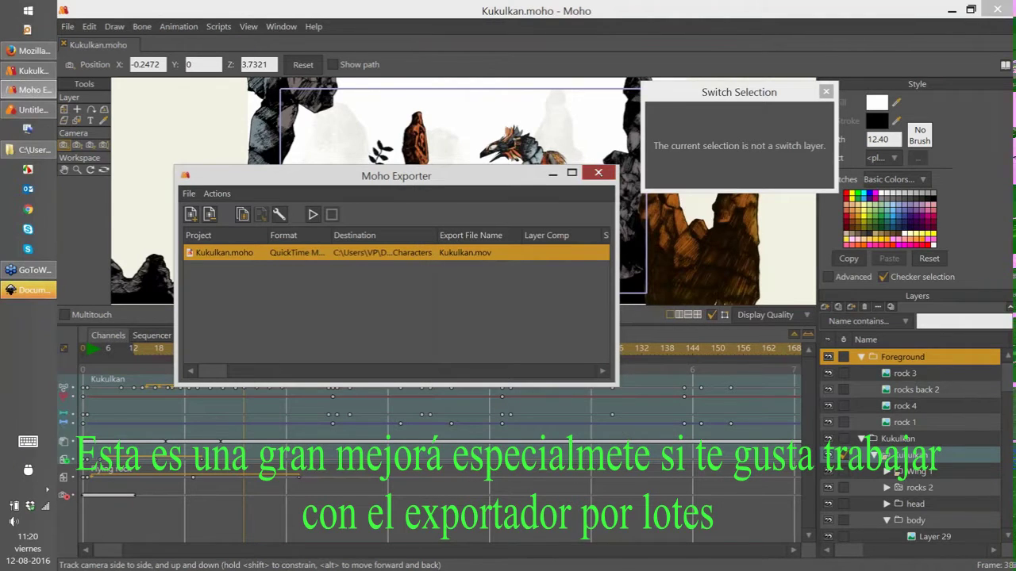
{"action": "left_click", "coordinate": [597, 172]}
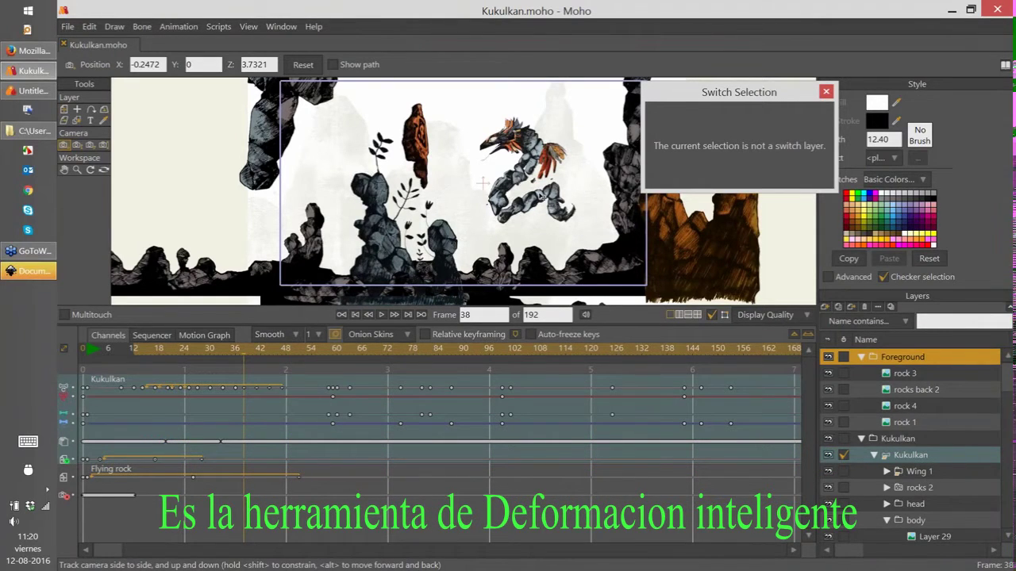
Switch to File Explorer and open chavez_pintura.moho from the Tests folder inside Siggraph_Moho
{"action": "left_click", "coordinate": [40, 132]}
{"action": "double_click", "coordinate": [638, 350]}
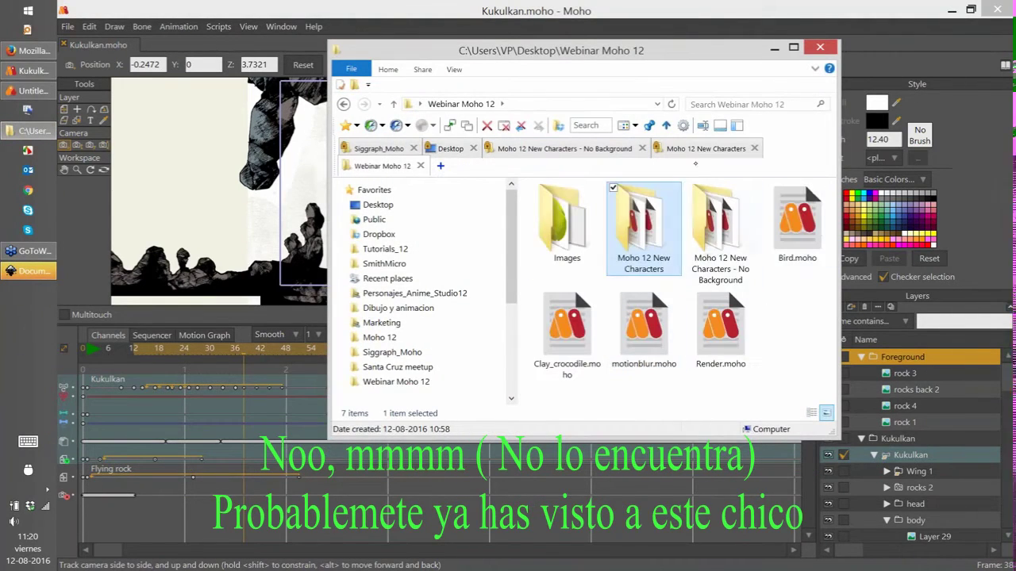
{"action": "left_click", "coordinate": [705, 149]}
{"action": "left_click", "coordinate": [633, 168]}
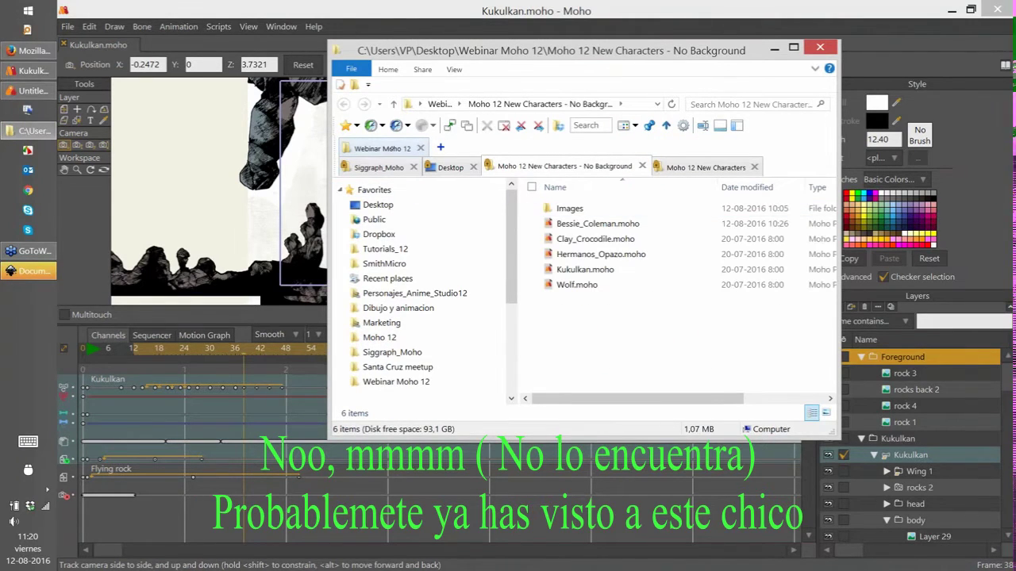
{"action": "left_click", "coordinate": [379, 166]}
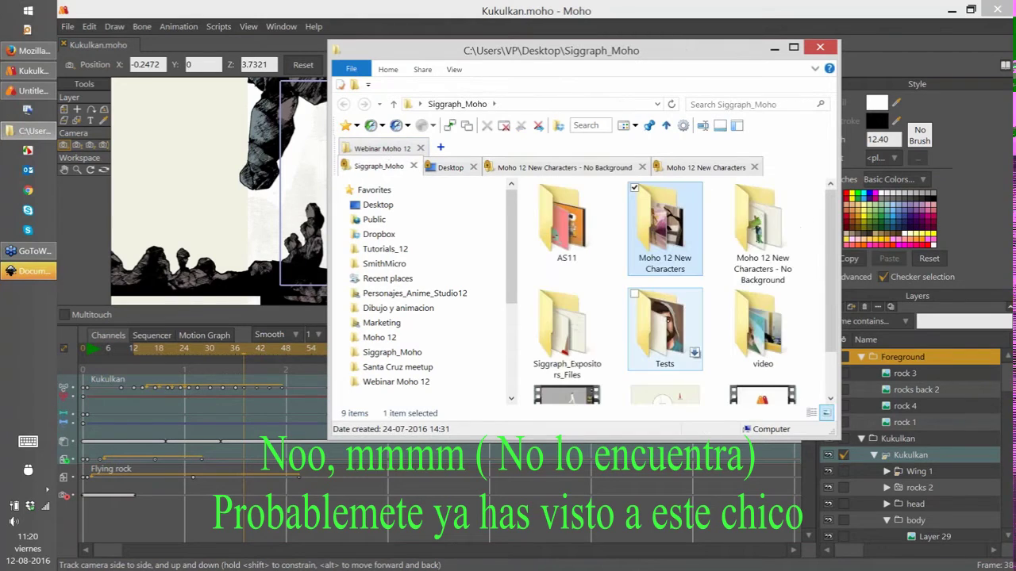
{"action": "double_click", "coordinate": [664, 329]}
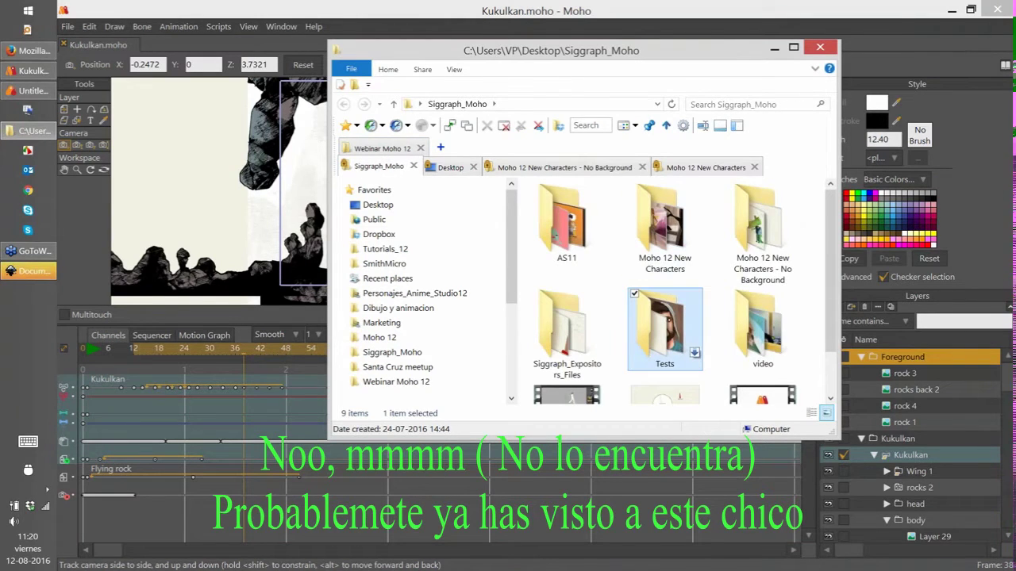
{"action": "double_click", "coordinate": [762, 205]}
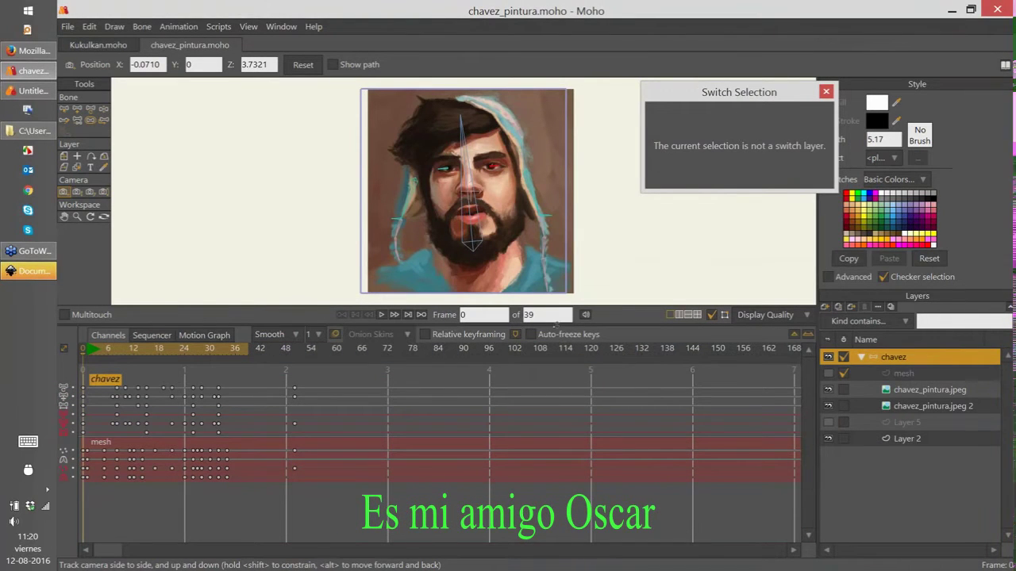
Enlarge the canvas area, select the mesh layer and play the portrait animation to examine the smart warp deformation
{"action": "left_click_drag", "start_coordinate": [558, 325], "coordinate": [554, 405]}
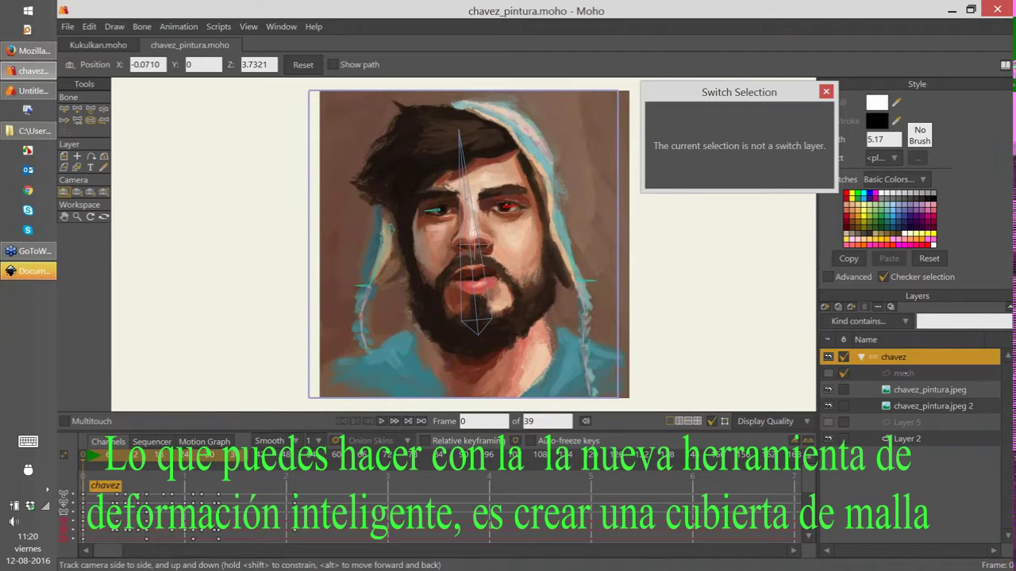
{"action": "left_click", "coordinate": [904, 373]}
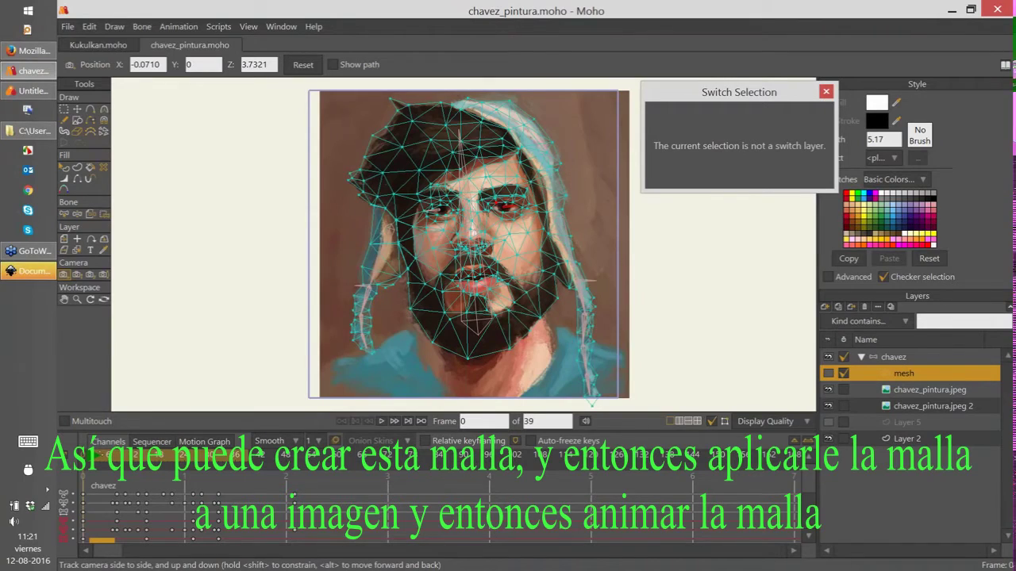
{"action": "key", "text": "space"}
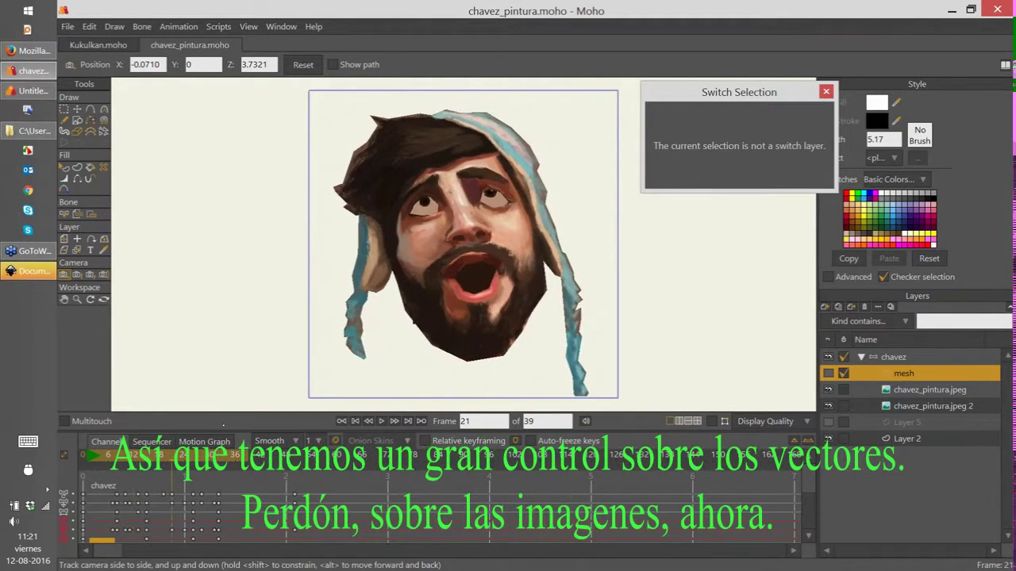
Show the mesh construction at frame 21 and pull the mouth's corners and lower lip inward with the Magnet tool
{"action": "left_click", "coordinate": [712, 422]}
{"action": "left_click_drag", "start_coordinate": [483, 233], "coordinate": [477, 222]}
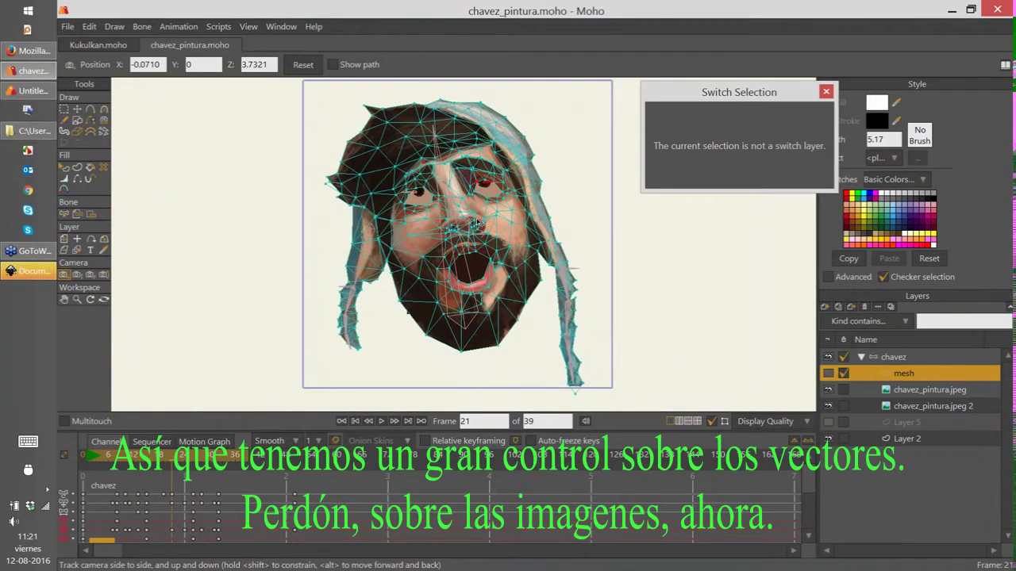
{"action": "scroll", "coordinate": [493, 299], "scroll_direction": "up", "scroll_amount": 4}
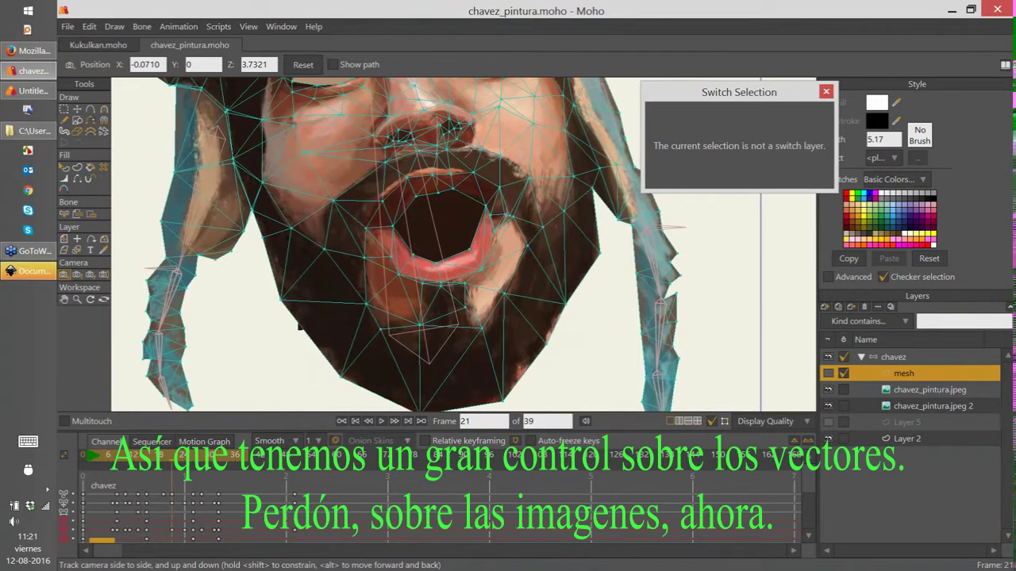
{"action": "scroll", "coordinate": [519, 239], "scroll_direction": "up", "scroll_amount": 1}
{"action": "key", "text": "x"}
{"action": "left_click_drag", "start_coordinate": [516, 204], "coordinate": [448, 259]}
{"action": "left_click_drag", "start_coordinate": [372, 280], "coordinate": [378, 278]}
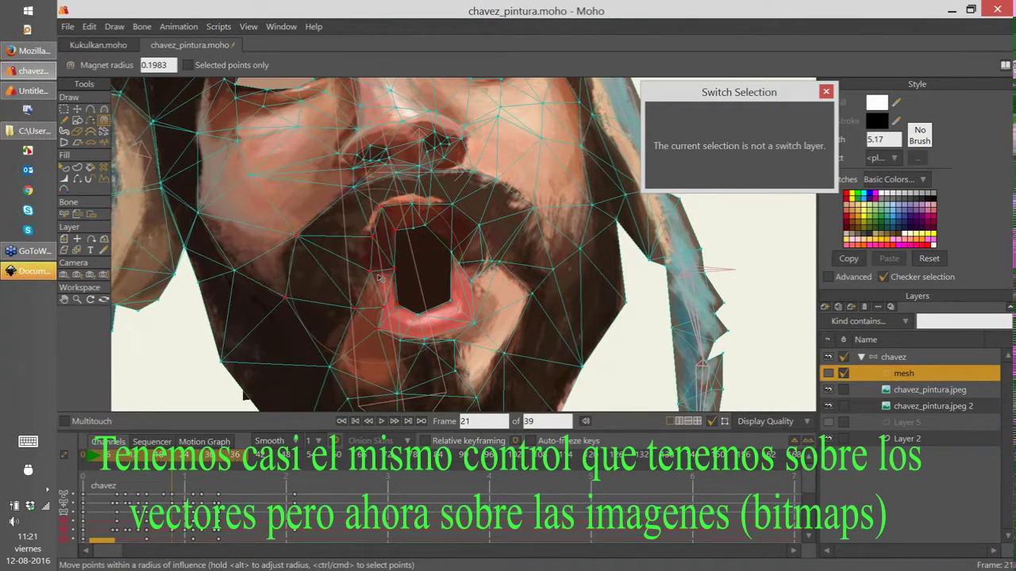
{"action": "left_click_drag", "start_coordinate": [417, 316], "coordinate": [417, 285]}
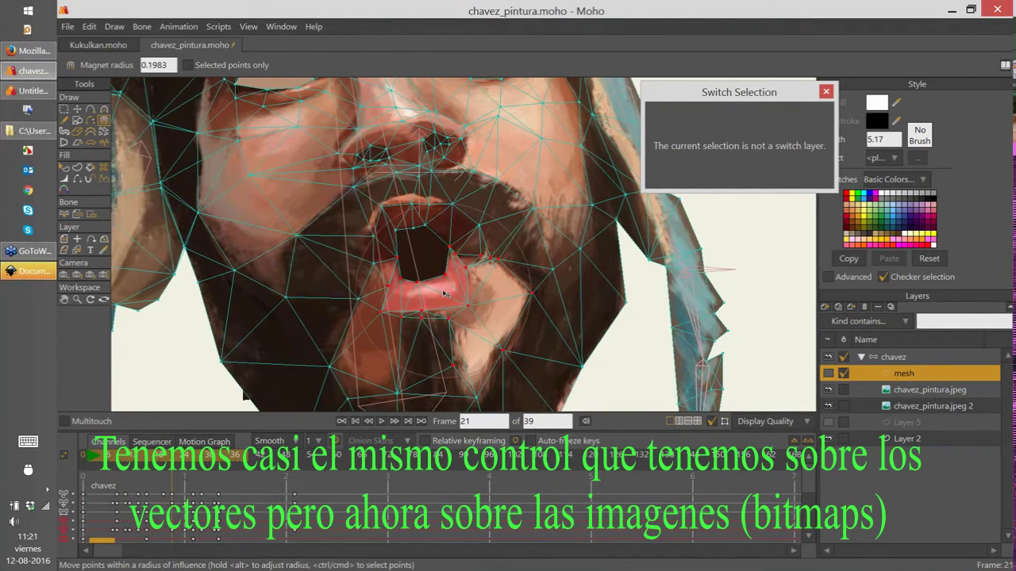
Move individual mesh points around the mouth at frame 21 with the Transform Points tool
{"action": "key", "text": "t"}
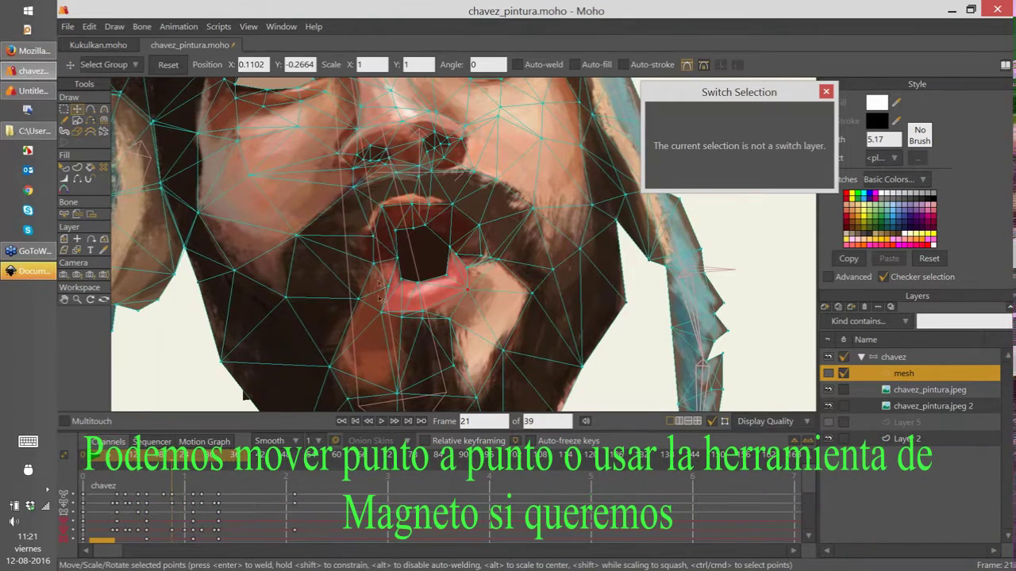
{"action": "left_click_drag", "start_coordinate": [382, 312], "coordinate": [463, 205]}
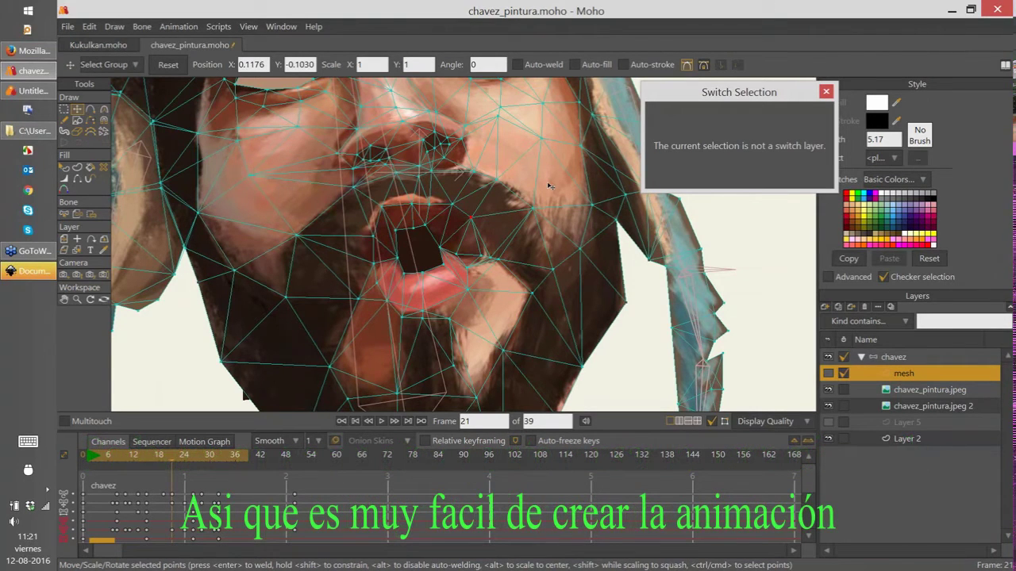
{"action": "scroll", "coordinate": [489, 214], "scroll_direction": "down", "scroll_amount": 1}
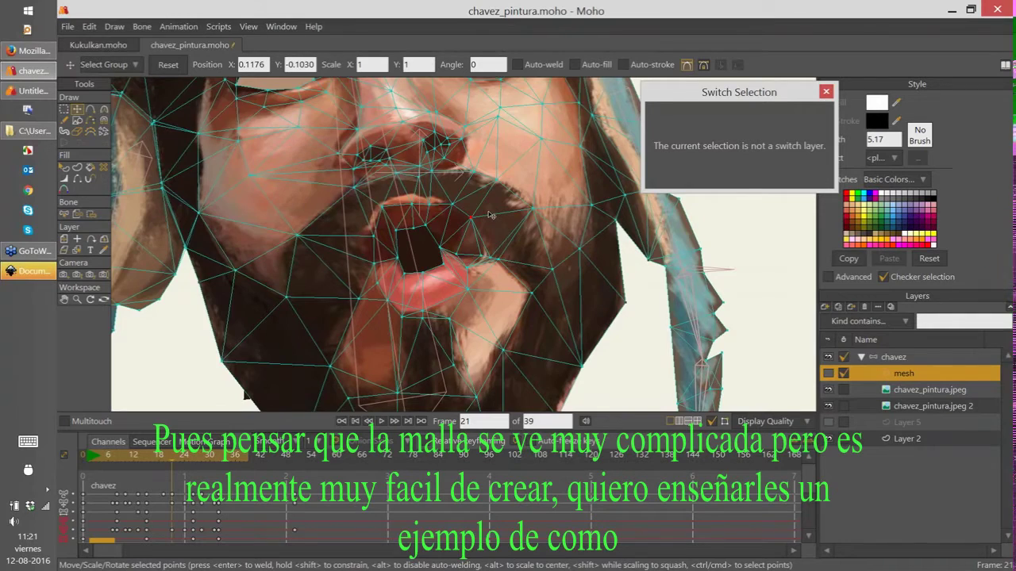
{"action": "scroll", "coordinate": [492, 215], "scroll_direction": "down", "scroll_amount": 5}
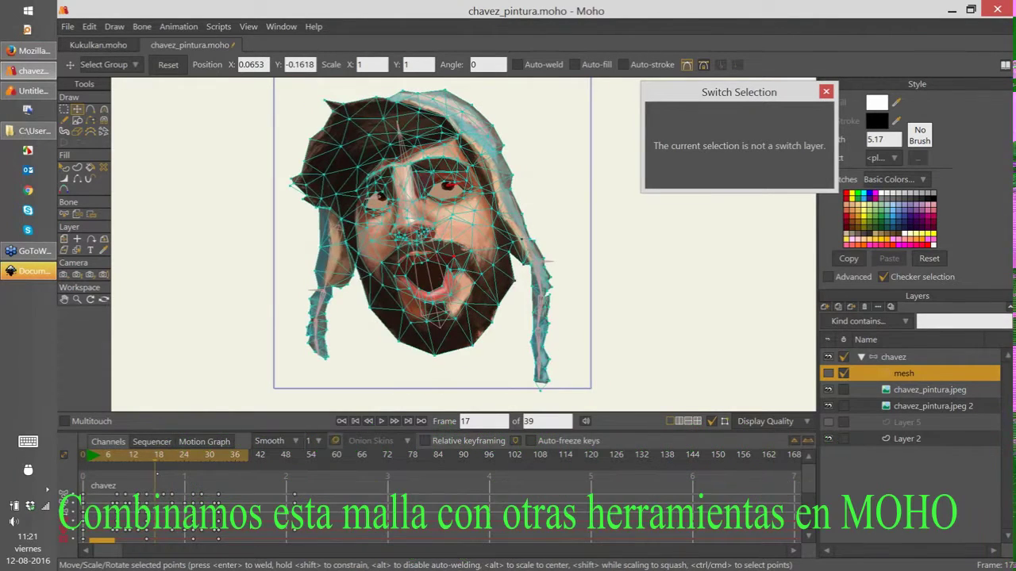
Switch to File Explorer and open lion_roar.moho from the Tests folder
{"action": "left_click", "coordinate": [32, 130]}
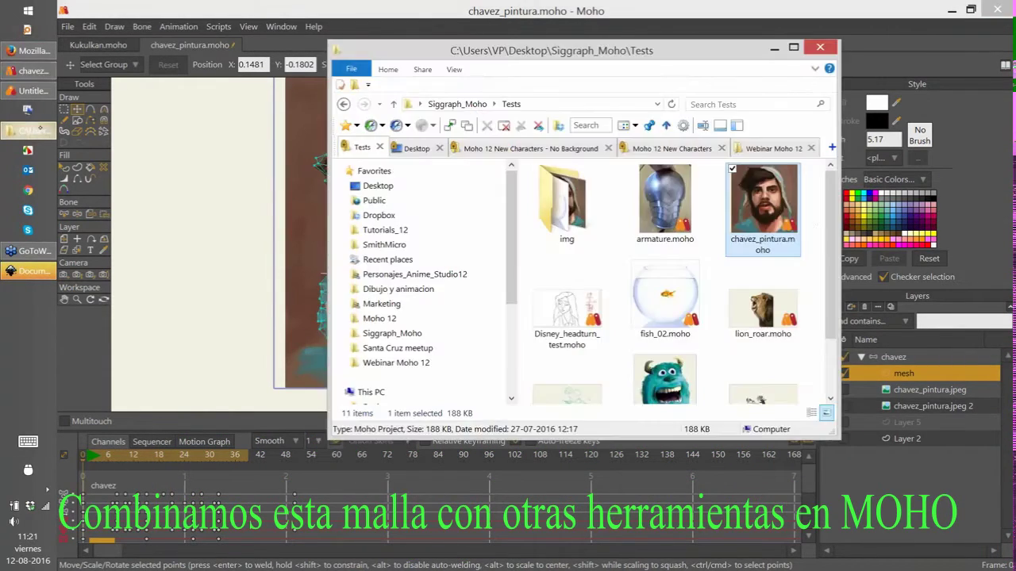
{"action": "scroll", "coordinate": [830, 328], "scroll_direction": "down", "scroll_amount": 2}
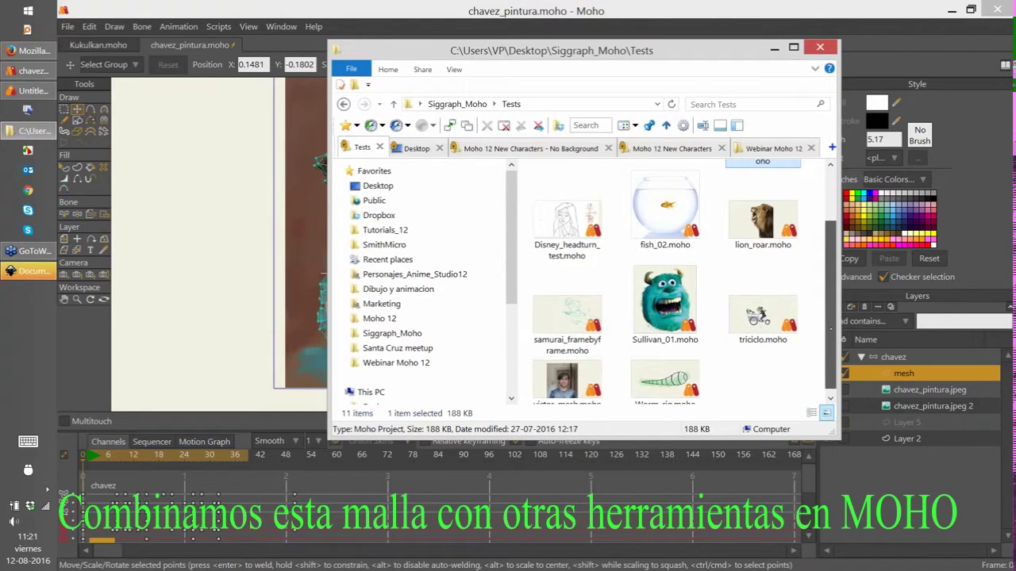
{"action": "scroll", "coordinate": [830, 329], "scroll_direction": "down", "scroll_amount": 1}
{"action": "left_click", "coordinate": [783, 200]}
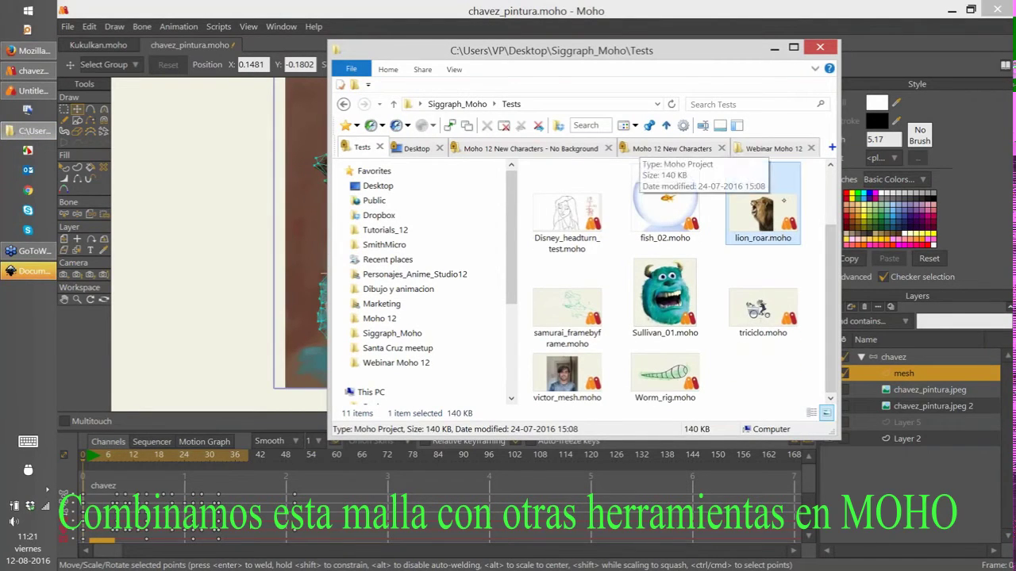
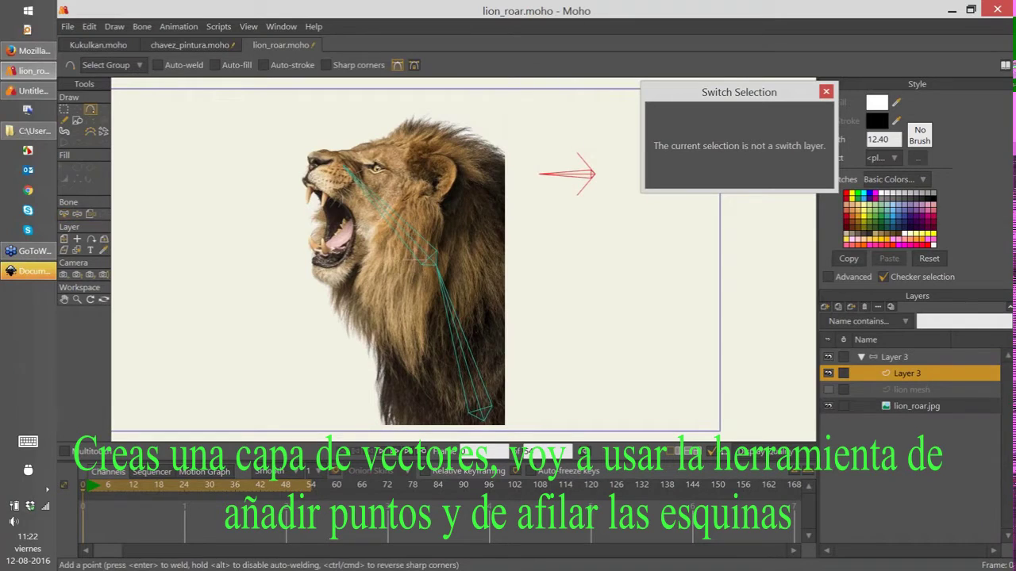
Enable sharp corners and draw a closed outline of points around the lion's silhouette on the vector layer Layer 3
{"action": "left_click", "coordinate": [327, 65]}
{"action": "left_click_drag", "start_coordinate": [309, 141], "coordinate": [291, 173]}
{"action": "left_click", "coordinate": [298, 212]}
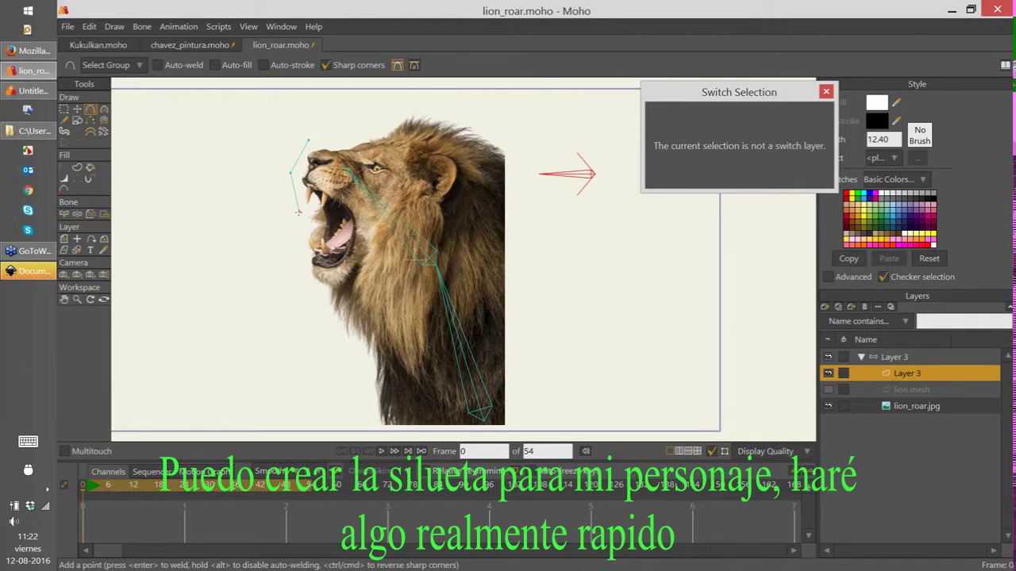
{"action": "left_click", "coordinate": [293, 269]}
{"action": "left_click", "coordinate": [318, 300]}
{"action": "left_click", "coordinate": [341, 346]}
{"action": "left_click", "coordinate": [368, 373]}
{"action": "left_click", "coordinate": [372, 431]}
{"action": "mouse_move", "coordinate": [372, 429]}
{"action": "left_mouse_down"}
{"action": "mouse_move", "coordinate": [524, 435]}
{"action": "mouse_move", "coordinate": [510, 429]}
{"action": "mouse_move", "coordinate": [513, 352]}
{"action": "left_mouse_up"}
{"action": "mouse_move", "coordinate": [513, 353]}
{"action": "left_mouse_down"}
{"action": "mouse_move", "coordinate": [511, 166]}
{"action": "mouse_move", "coordinate": [502, 123]}
{"action": "mouse_move", "coordinate": [384, 100]}
{"action": "mouse_move", "coordinate": [354, 139]}
{"action": "mouse_move", "coordinate": [312, 139]}
{"action": "left_mouse_up"}
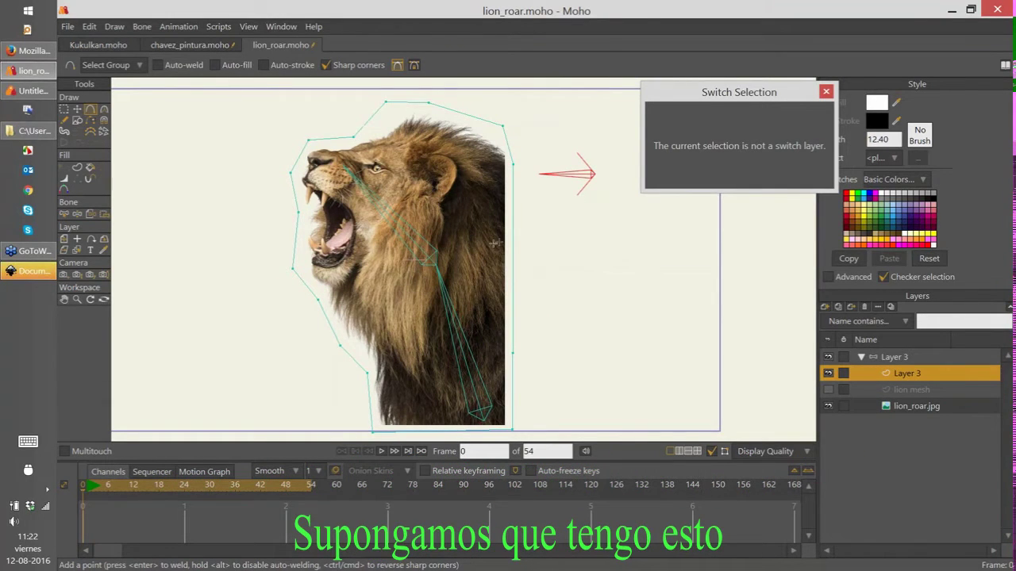
Add a line of points along the inside edge of the lion's open mouth, from the upper lip to the lower lip
{"action": "left_click_drag", "start_coordinate": [516, 244], "coordinate": [538, 253]}
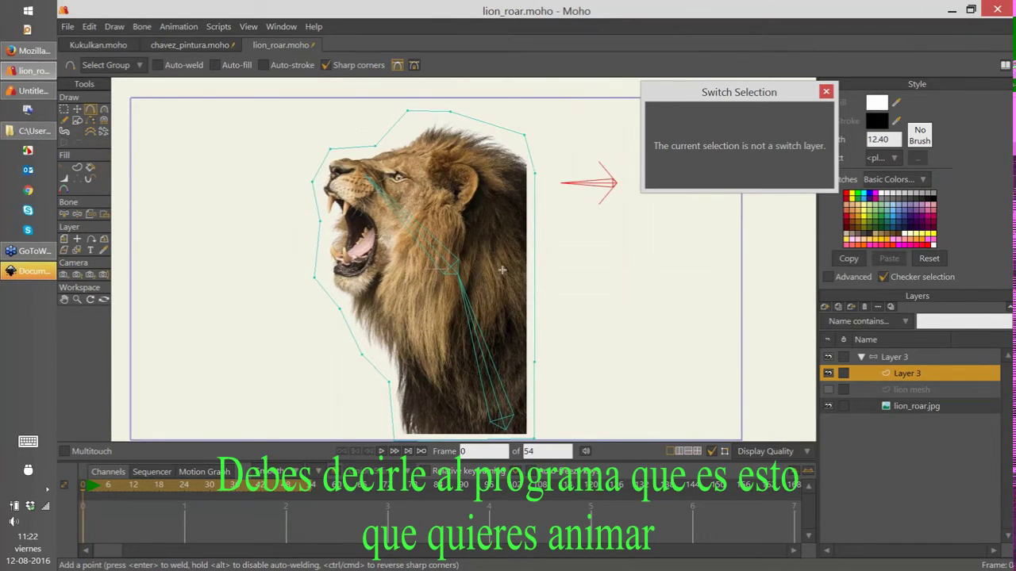
{"action": "scroll", "coordinate": [503, 270], "scroll_direction": "up", "scroll_amount": 4}
{"action": "left_click_drag", "start_coordinate": [543, 374], "coordinate": [538, 389]}
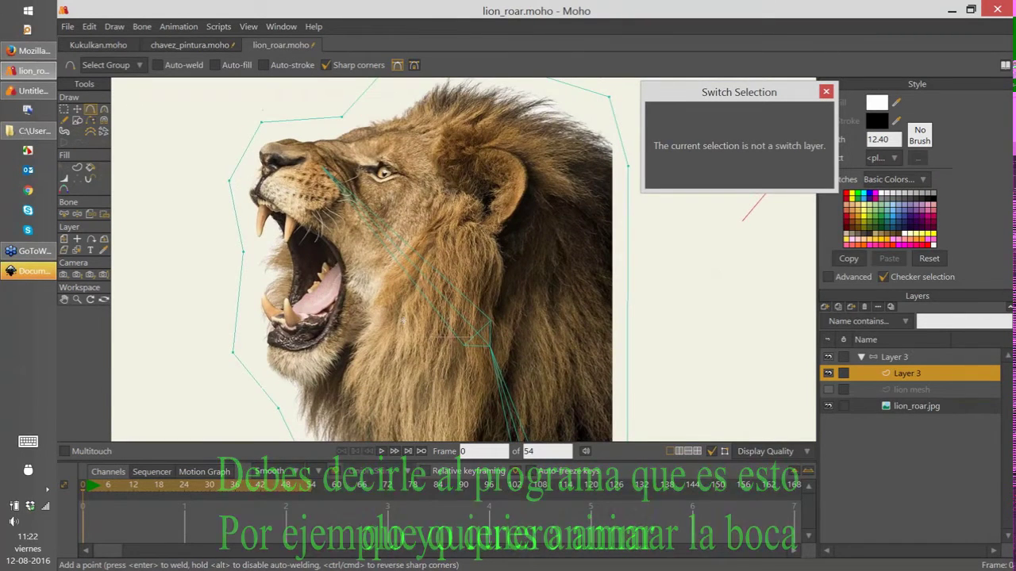
{"action": "mouse_move", "coordinate": [275, 206]}
{"action": "left_mouse_down"}
{"action": "mouse_move", "coordinate": [331, 248]}
{"action": "mouse_move", "coordinate": [343, 285]}
{"action": "mouse_move", "coordinate": [331, 319]}
{"action": "left_mouse_up"}
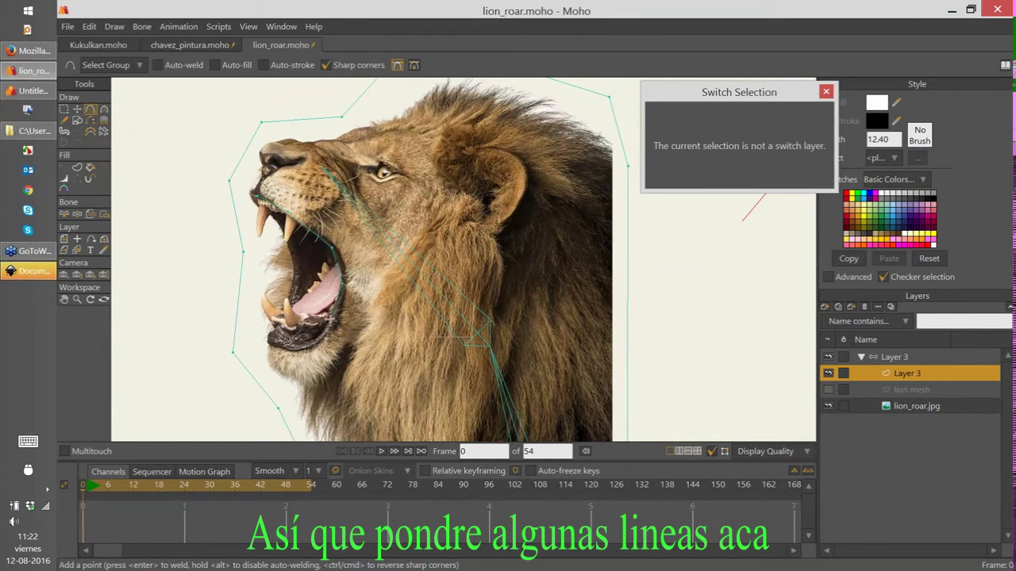
{"action": "left_click", "coordinate": [308, 342]}
{"action": "left_click", "coordinate": [277, 340]}
{"action": "left_click_drag", "start_coordinate": [276, 340], "coordinate": [260, 335]}
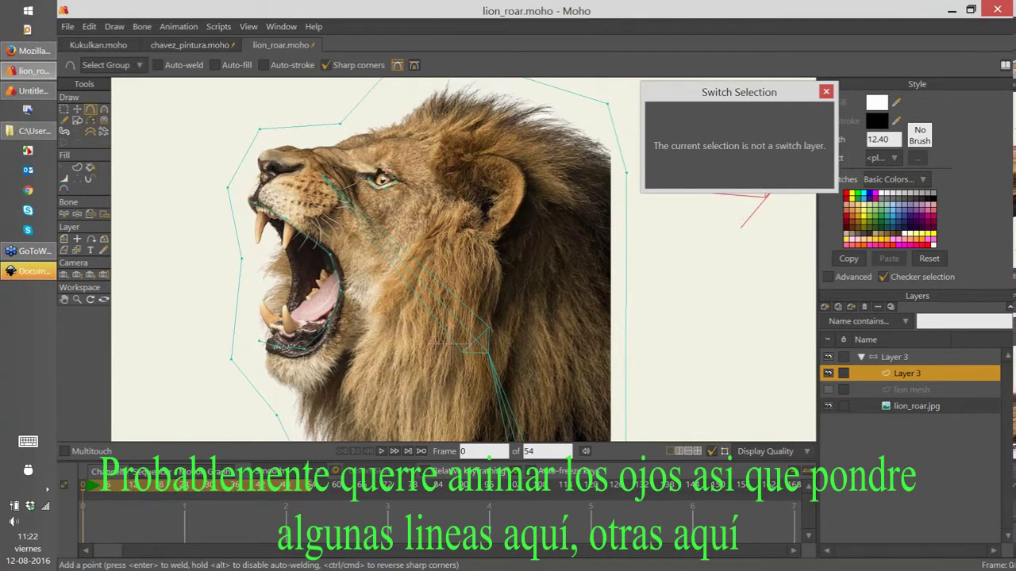
Add a curved line of points following the outer edge of the lion's ear
{"action": "left_click_drag", "start_coordinate": [510, 137], "coordinate": [503, 142]}
{"action": "left_click_drag", "start_coordinate": [462, 166], "coordinate": [486, 162]}
{"action": "left_click", "coordinate": [508, 177]}
{"action": "left_click", "coordinate": [509, 201]}
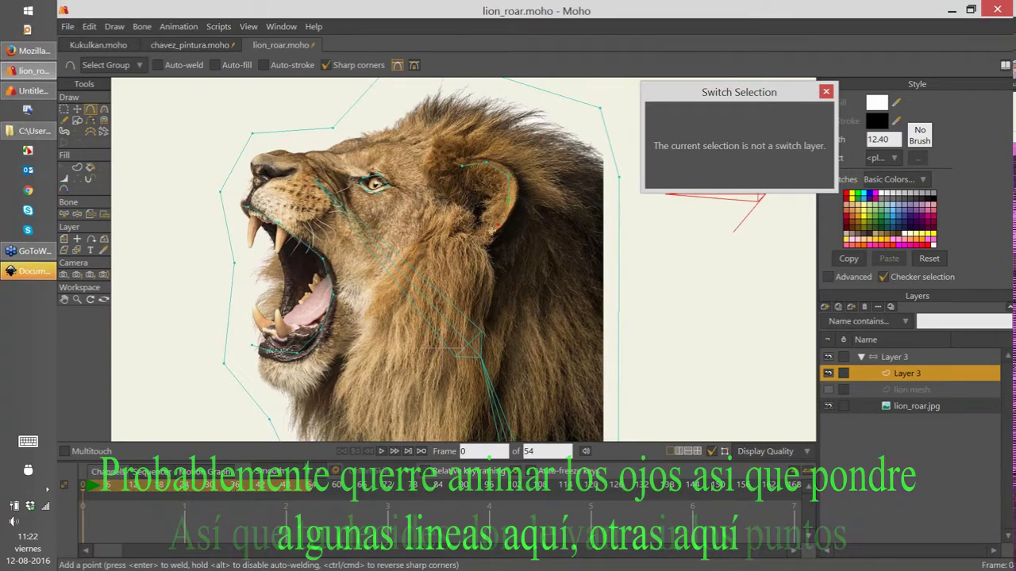
{"action": "left_click", "coordinate": [490, 230]}
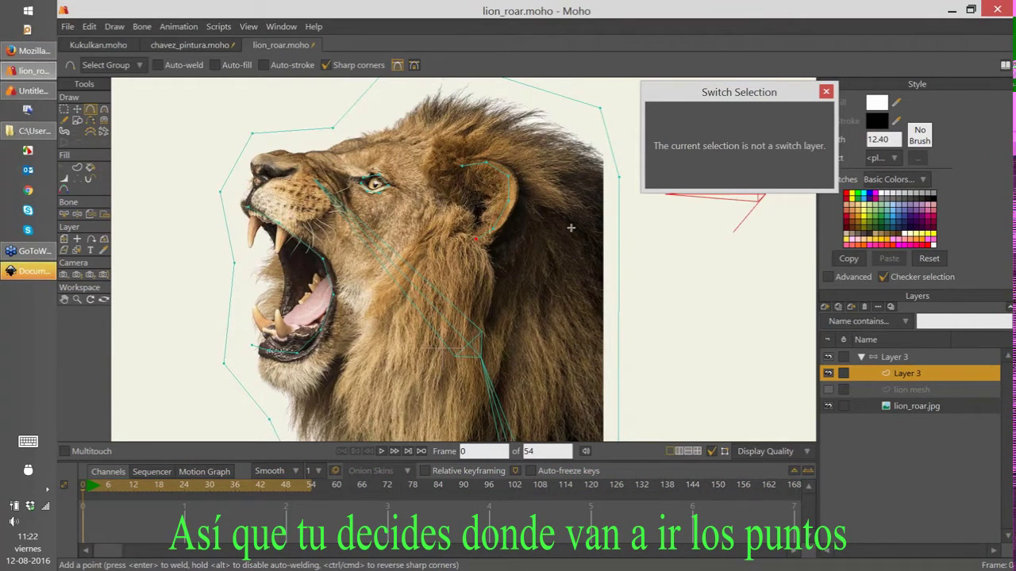
Add lines of points down the lion's neck and along the front of its mane and chest
{"action": "scroll", "coordinate": [421, 315], "scroll_direction": "down", "scroll_amount": 1}
{"action": "scroll", "coordinate": [421, 315], "scroll_direction": "down", "scroll_amount": 2}
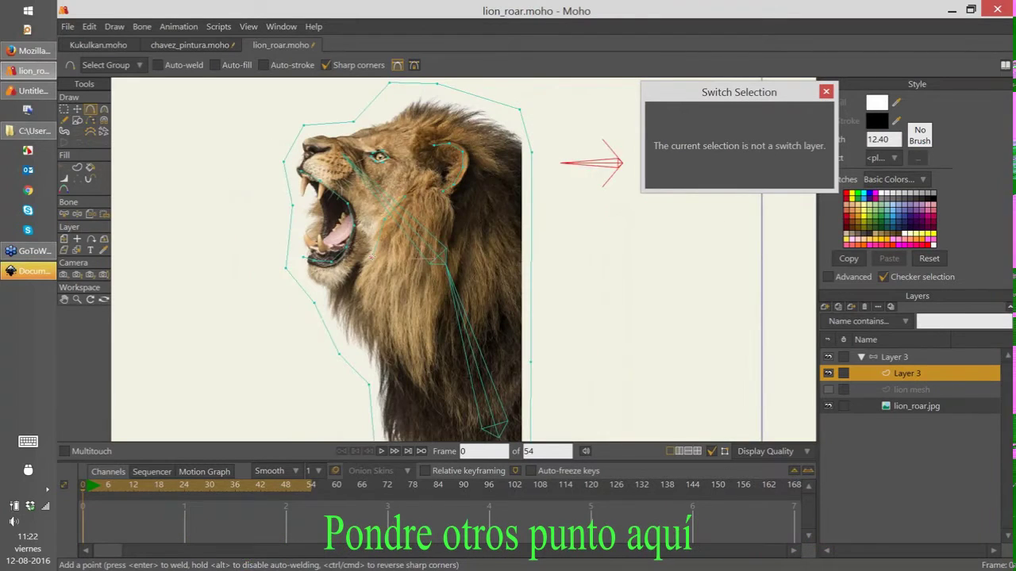
{"action": "left_click_drag", "start_coordinate": [437, 209], "coordinate": [447, 233]}
{"action": "left_click_drag", "start_coordinate": [447, 234], "coordinate": [444, 274]}
{"action": "mouse_move", "coordinate": [444, 275]}
{"action": "left_mouse_down"}
{"action": "mouse_move", "coordinate": [428, 338]}
{"action": "mouse_move", "coordinate": [435, 373]}
{"action": "left_mouse_up"}
{"action": "left_click_drag", "start_coordinate": [455, 254], "coordinate": [471, 149]}
{"action": "left_click_drag", "start_coordinate": [399, 213], "coordinate": [412, 246]}
{"action": "left_click", "coordinate": [429, 316]}
Add short lines of points in the back of the lion's mane and along its snout
{"action": "left_click_drag", "start_coordinate": [466, 271], "coordinate": [466, 287]}
{"action": "left_click_drag", "start_coordinate": [501, 325], "coordinate": [494, 289]}
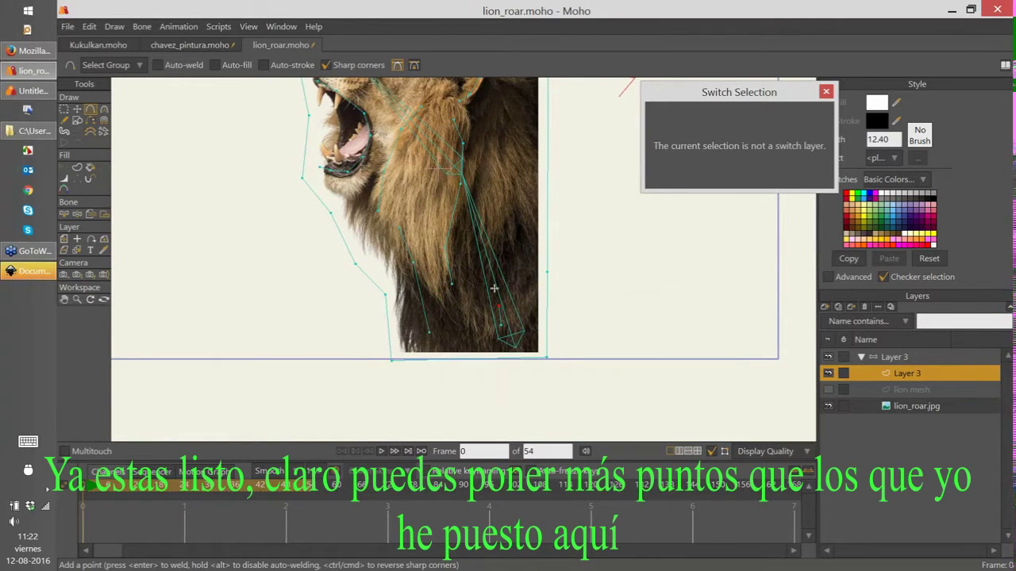
{"action": "scroll", "coordinate": [493, 239], "scroll_direction": "up", "scroll_amount": 2}
{"action": "left_click_drag", "start_coordinate": [492, 203], "coordinate": [492, 229]}
{"action": "left_click_drag", "start_coordinate": [495, 188], "coordinate": [495, 195]}
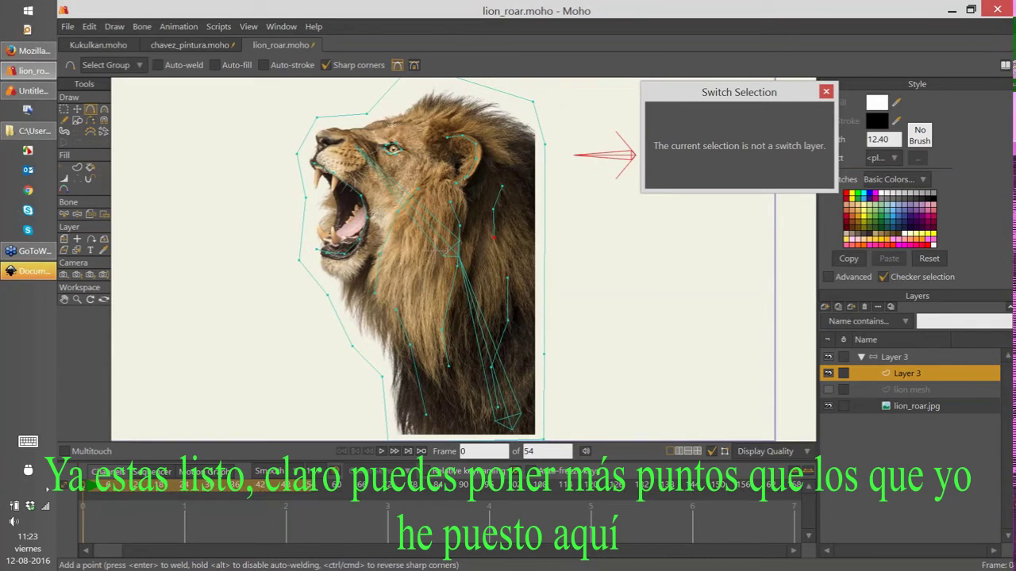
{"action": "left_click_drag", "start_coordinate": [316, 144], "coordinate": [350, 135]}
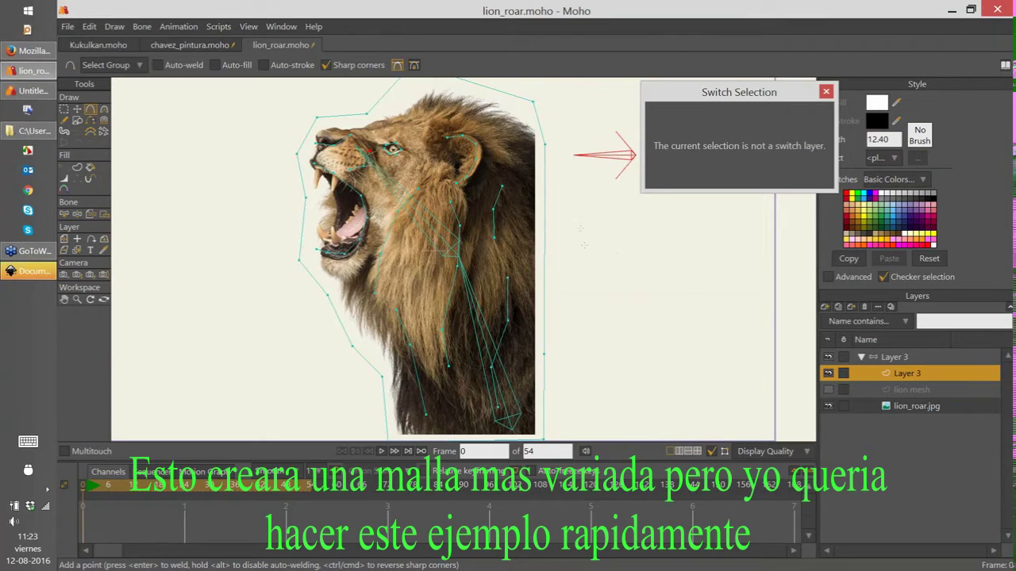
Triangulate the points drawn on Layer 3 into a 2D mesh
{"action": "scroll", "coordinate": [486, 275], "scroll_direction": "down", "scroll_amount": 1}
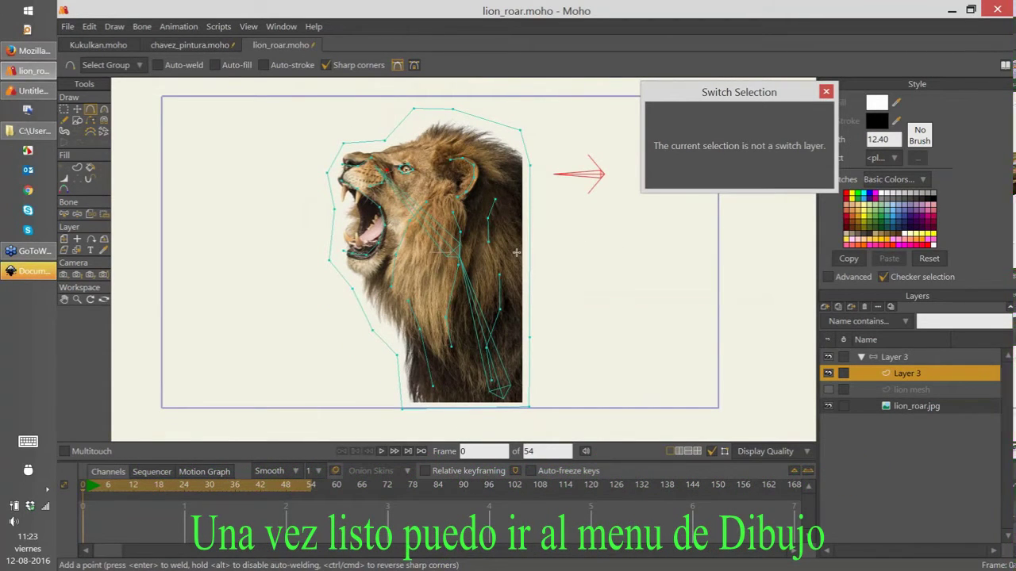
{"action": "left_click", "coordinate": [115, 26]}
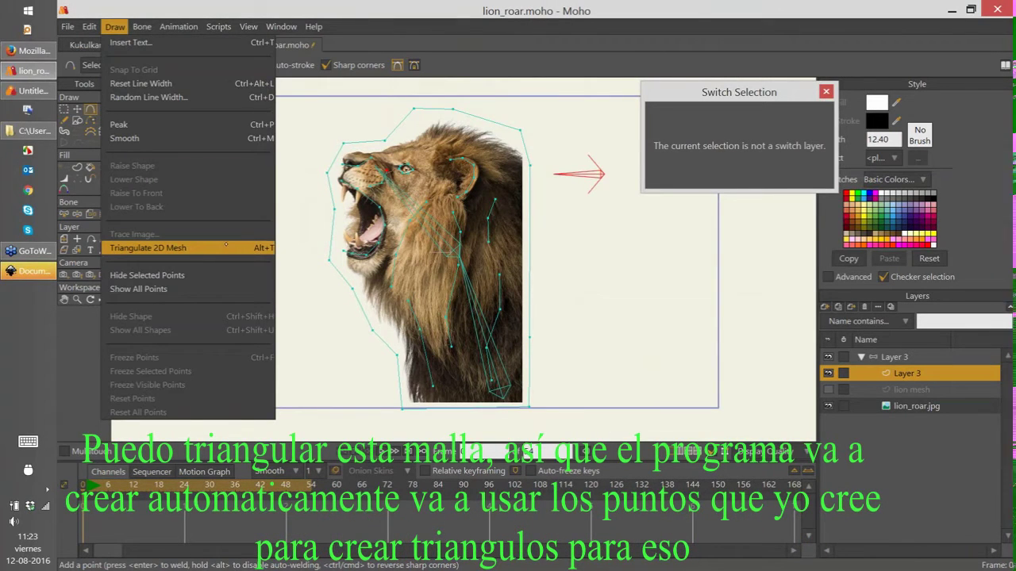
{"action": "left_click", "coordinate": [227, 246]}
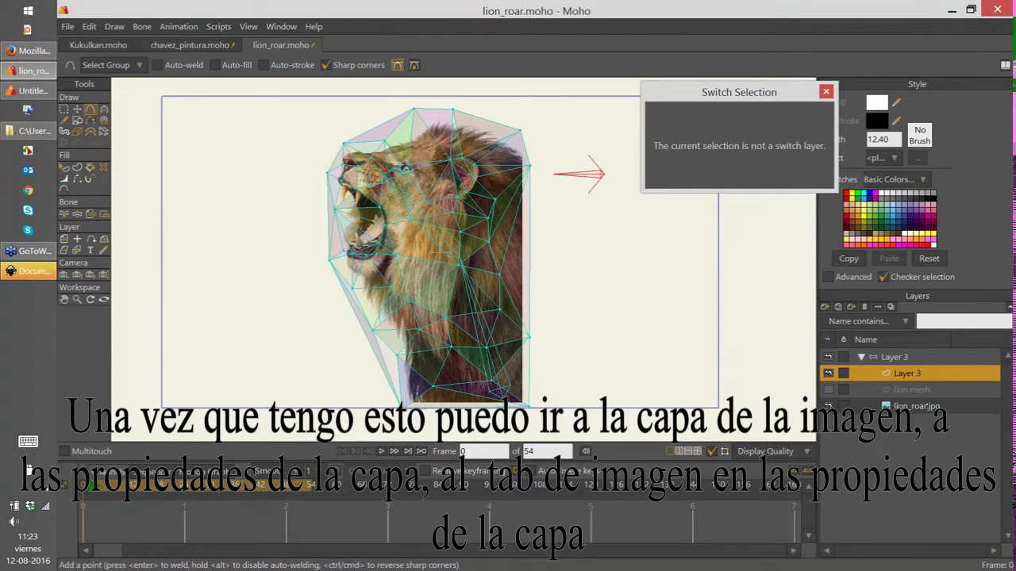
In the image settings of the lion_roar.jpg layer, set the smart warp layer to Layer 3 and apply it
{"action": "double_click", "coordinate": [914, 405]}
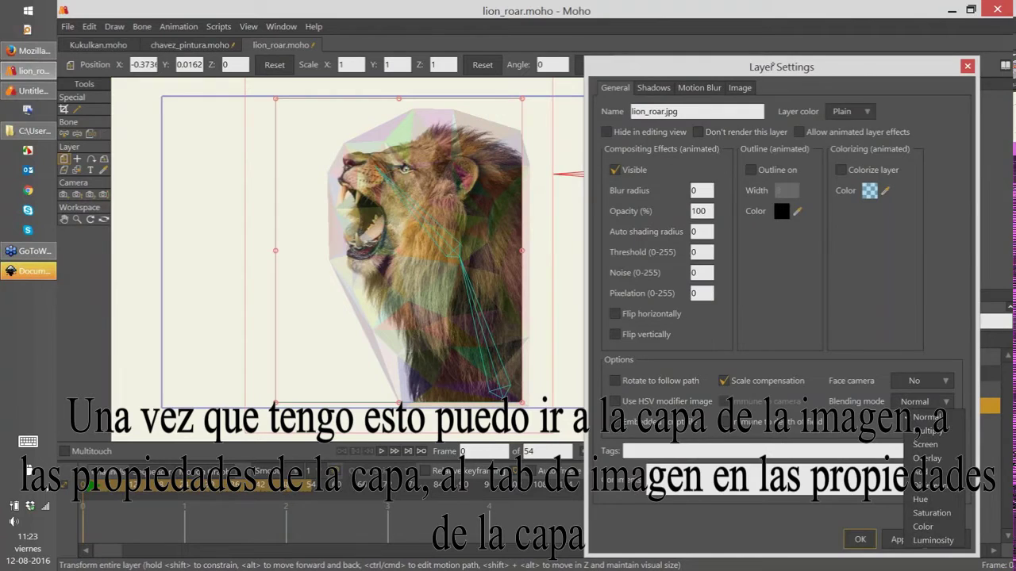
{"action": "left_click_drag", "start_coordinate": [774, 68], "coordinate": [729, 40]}
{"action": "left_click", "coordinate": [694, 61]}
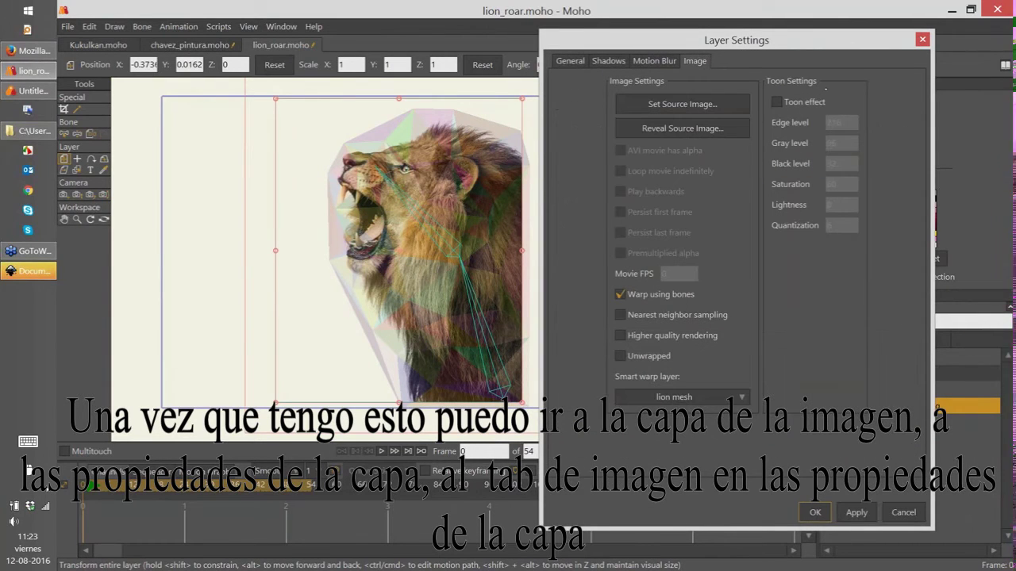
{"action": "left_click", "coordinate": [740, 397]}
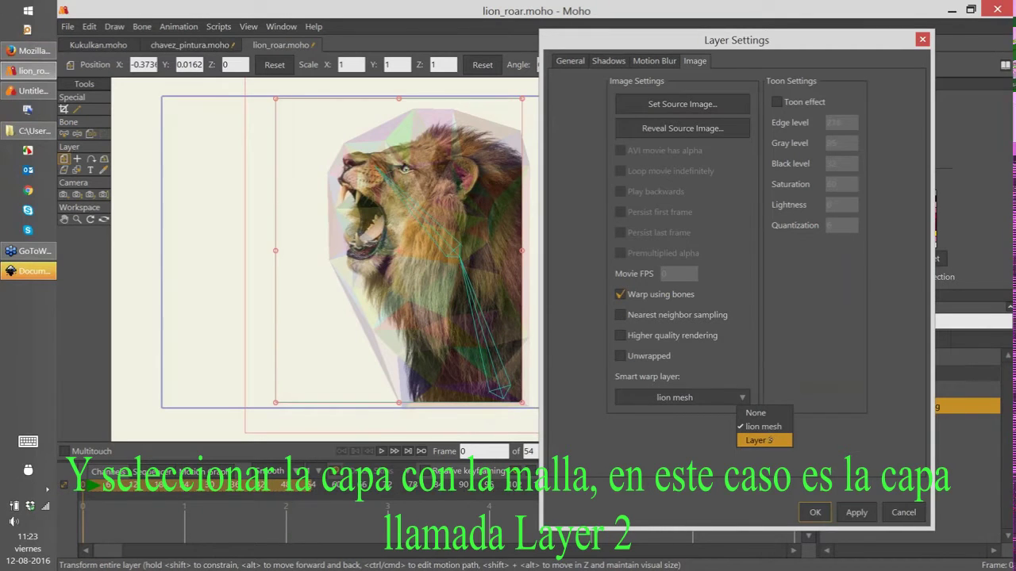
{"action": "left_click", "coordinate": [764, 440]}
{"action": "left_click", "coordinate": [814, 512]}
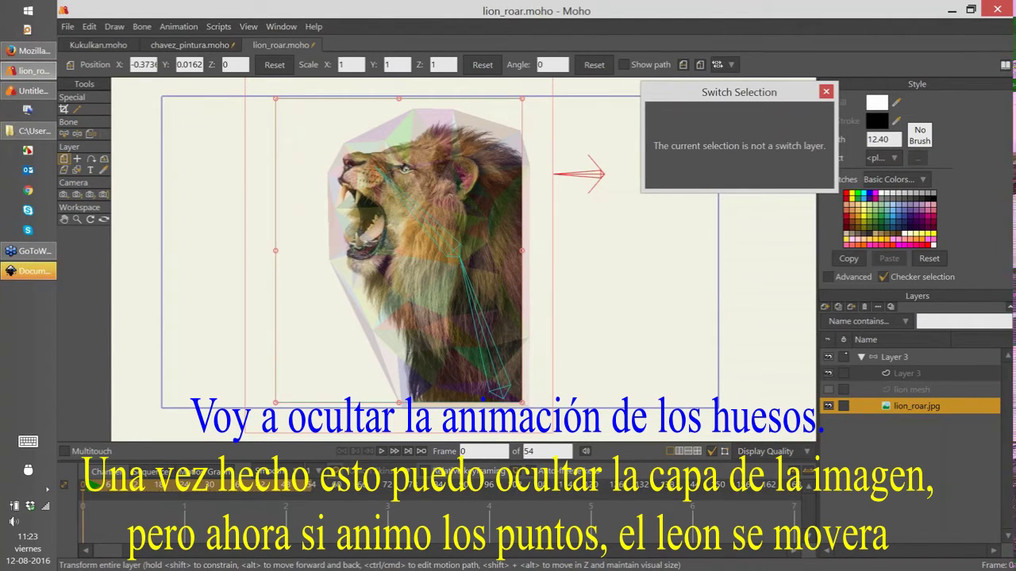
Select the vector mesh Layer 3 inside the bone layer, go to frame 4 and hide the mesh layer
{"action": "left_click", "coordinate": [909, 357]}
{"action": "left_click", "coordinate": [918, 373]}
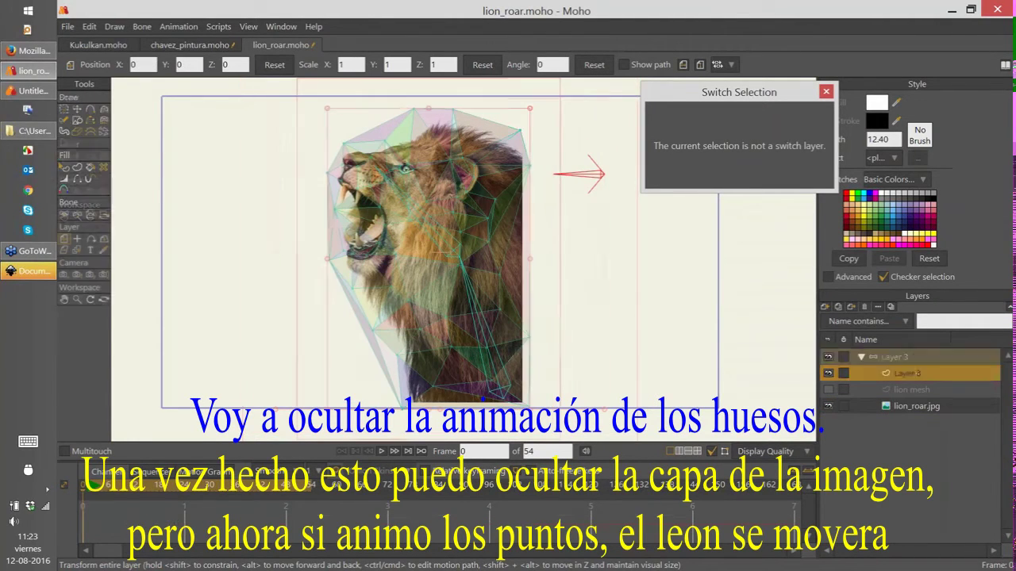
{"action": "left_click_drag", "start_coordinate": [84, 485], "coordinate": [100, 485]}
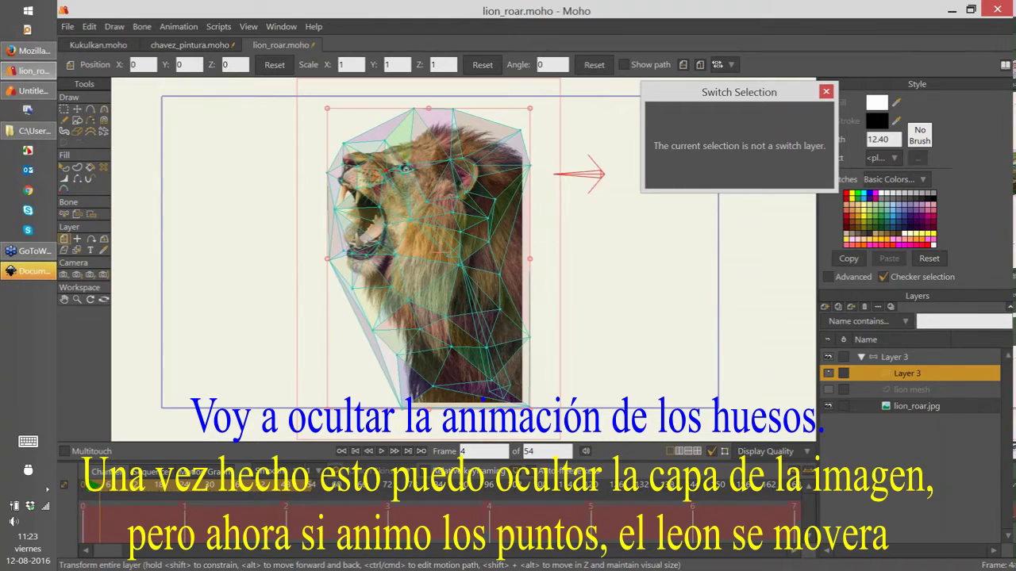
{"action": "left_click", "coordinate": [829, 373]}
{"action": "scroll", "coordinate": [631, 347], "scroll_direction": "up", "scroll_amount": 3}
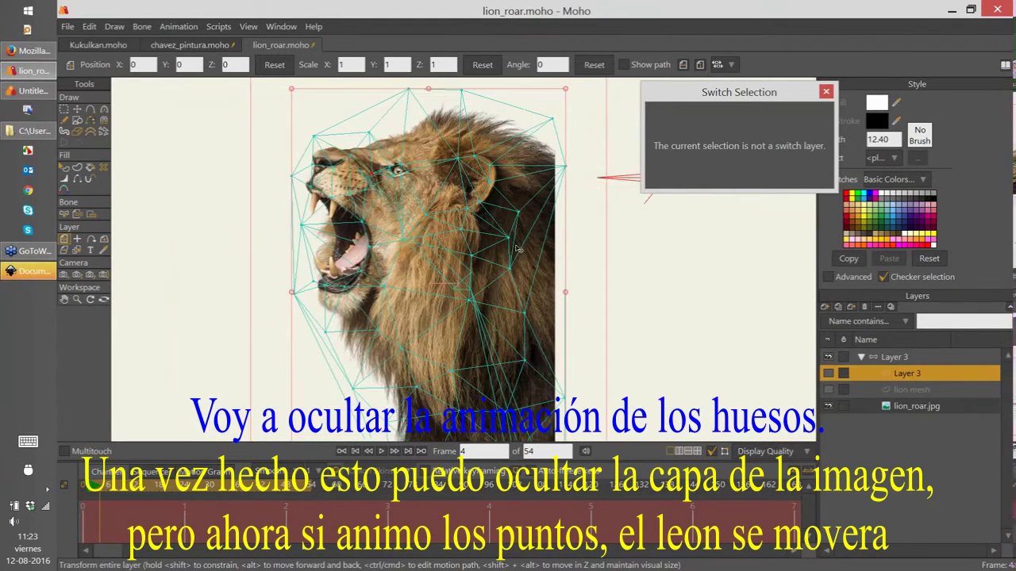
{"action": "scroll", "coordinate": [518, 249], "scroll_direction": "up", "scroll_amount": 4}
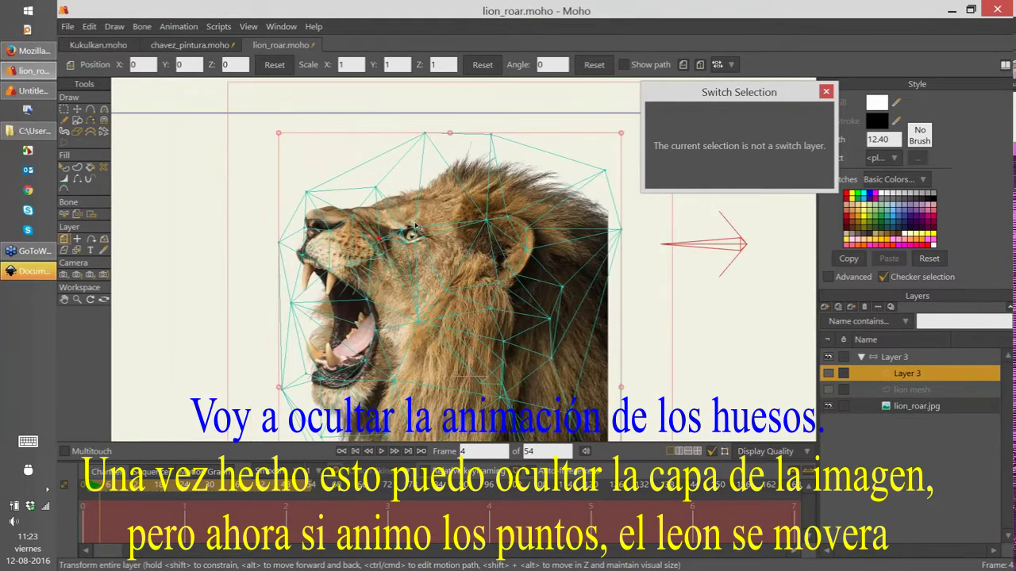
At frame 4, move the Layer 3 mesh points around the lion's eye outward to open the eye wide
{"action": "left_click", "coordinate": [91, 132]}
{"action": "key", "text": "t"}
{"action": "left_click_drag", "start_coordinate": [387, 208], "coordinate": [386, 186]}
{"action": "left_click_drag", "start_coordinate": [375, 230], "coordinate": [500, 169]}
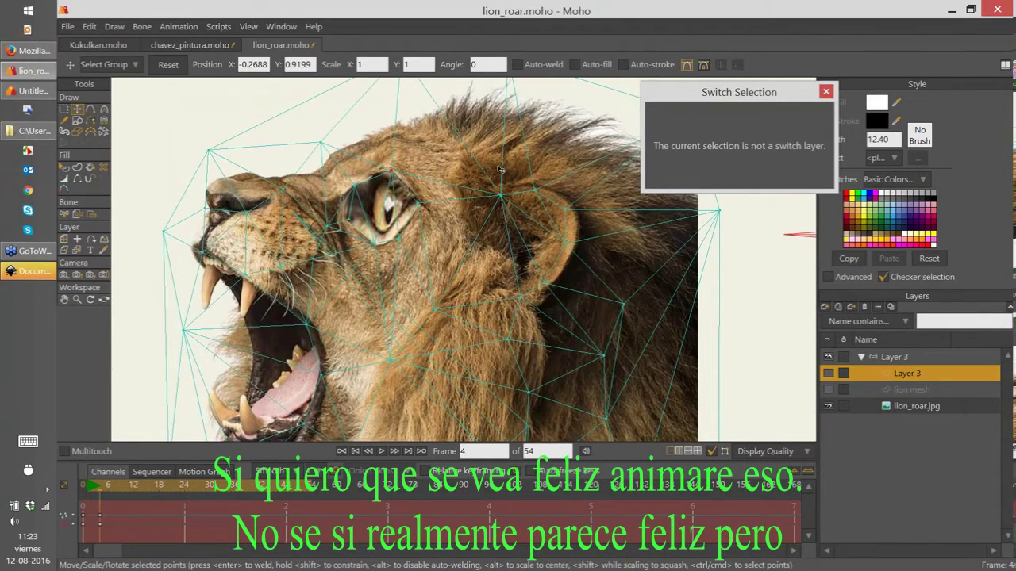
{"action": "scroll", "coordinate": [378, 294], "scroll_direction": "down", "scroll_amount": 2}
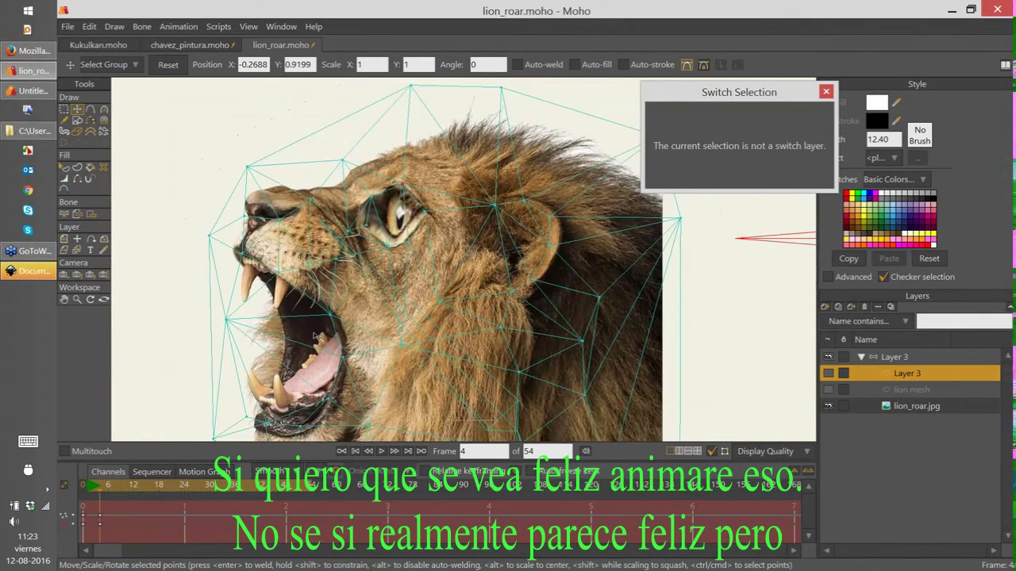
Pull the mesh point at the lion's mouth corner back toward the mane, and move the frame 4 keyframes to frame 8
{"action": "left_click_drag", "start_coordinate": [378, 294], "coordinate": [406, 301]}
{"action": "scroll", "coordinate": [354, 337], "scroll_direction": "down", "scroll_amount": 1}
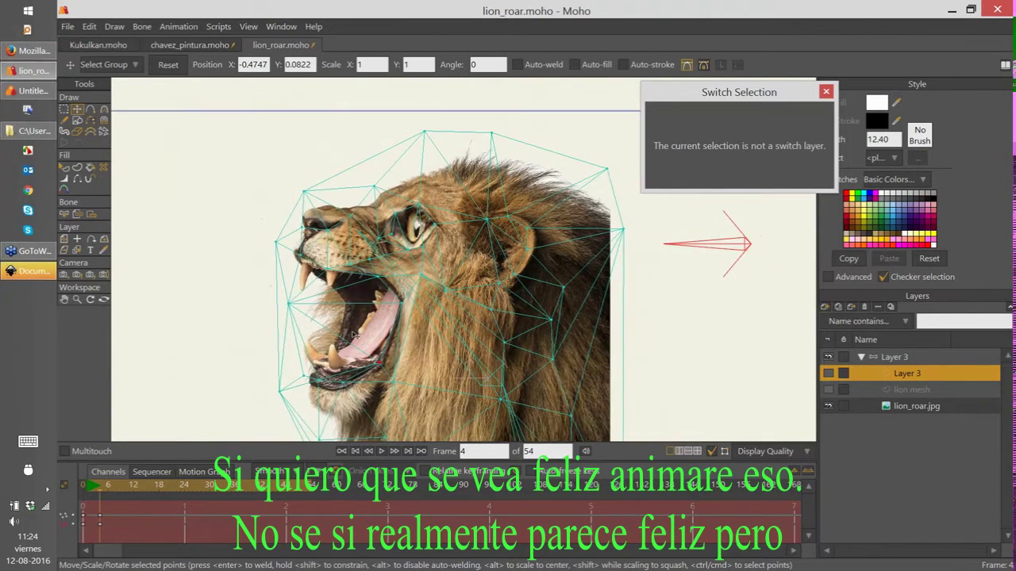
{"action": "scroll", "coordinate": [354, 336], "scroll_direction": "down", "scroll_amount": 3}
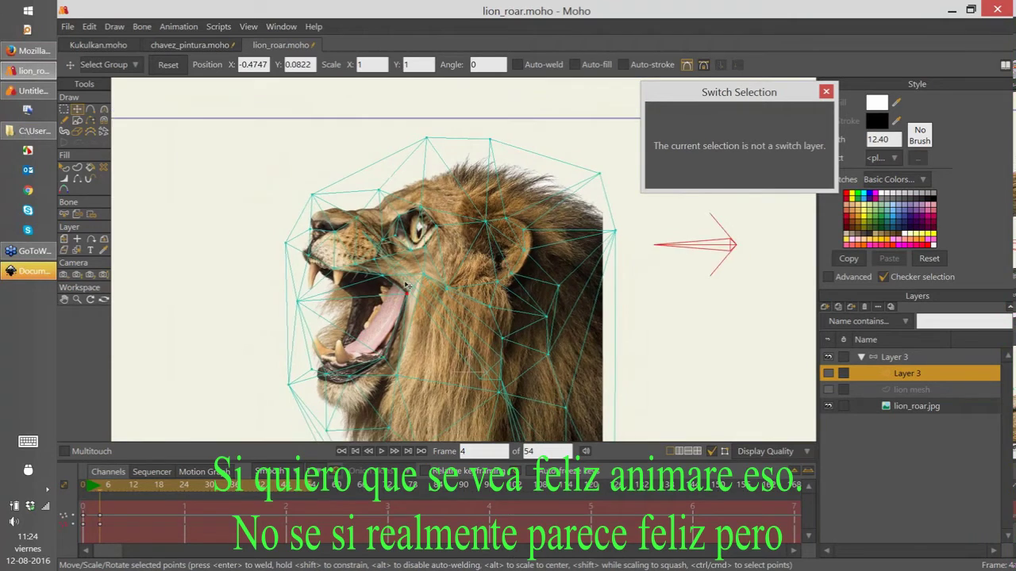
{"action": "left_click_drag", "start_coordinate": [100, 515], "coordinate": [109, 516]}
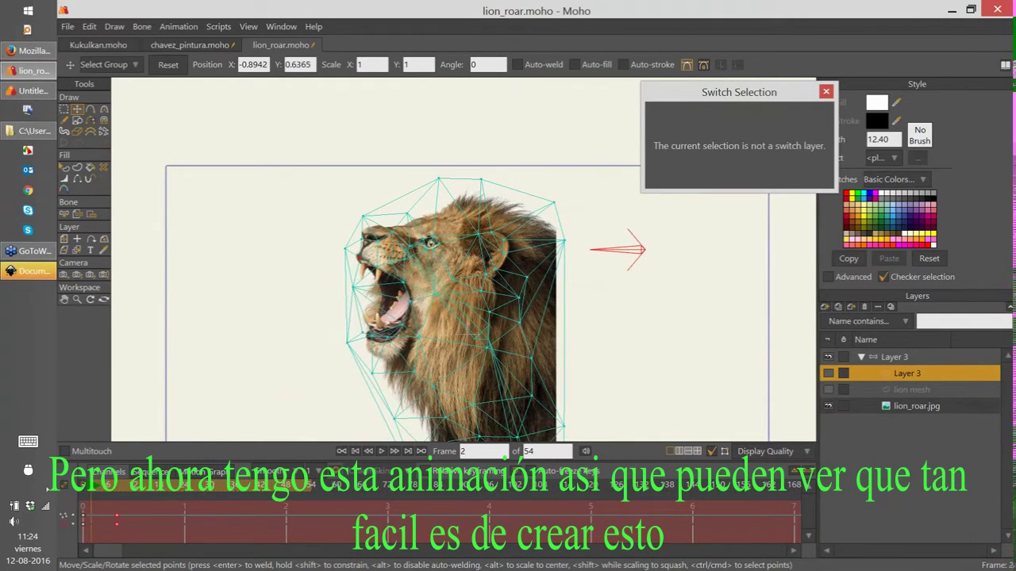
{"action": "key", "text": "Left"}
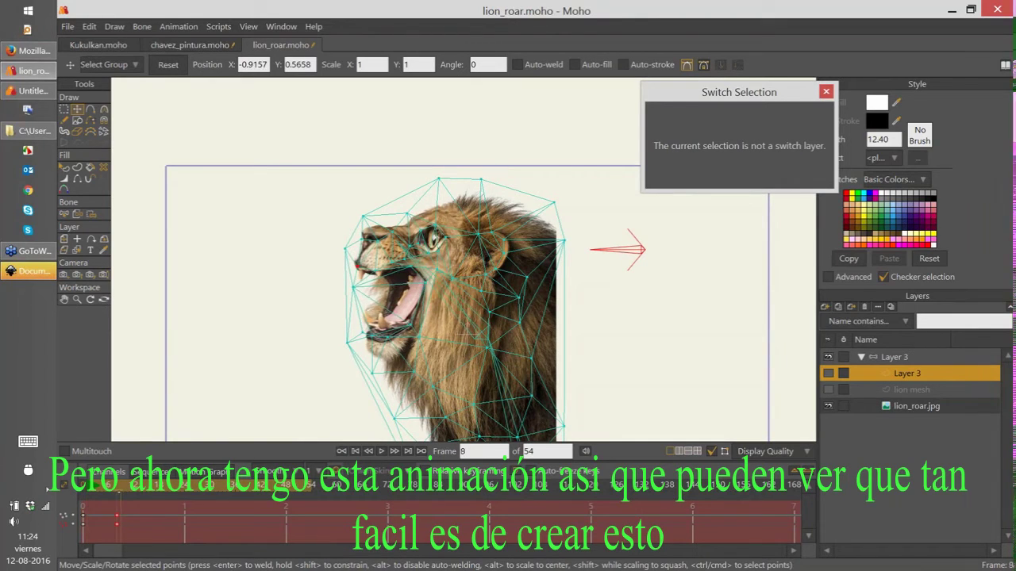
On the parent bone layer, try tilting the lion's head with the head bone at frame 8, and return to frame 0
{"action": "left_click", "coordinate": [905, 358]}
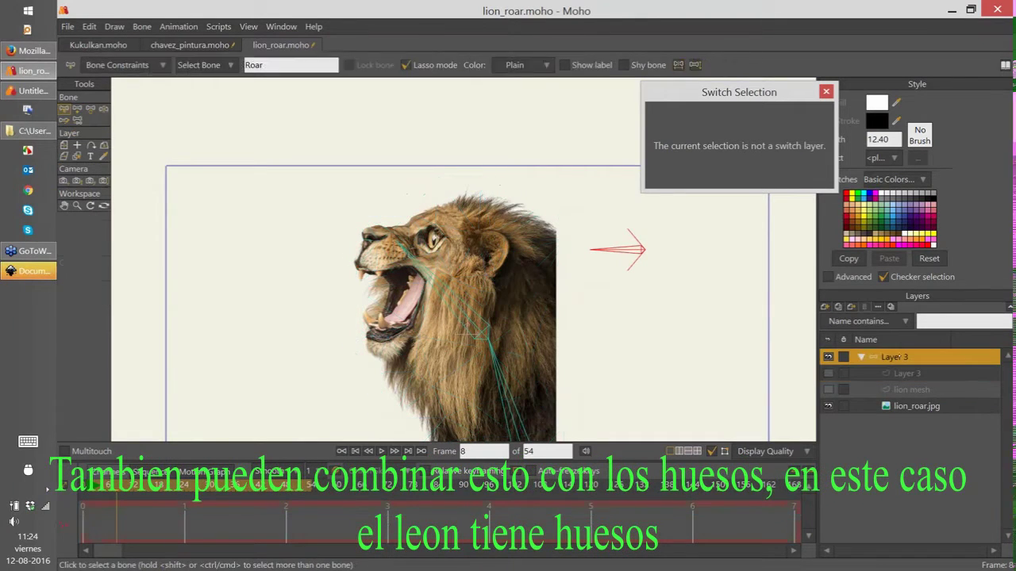
{"action": "scroll", "coordinate": [578, 303], "scroll_direction": "down", "scroll_amount": 2}
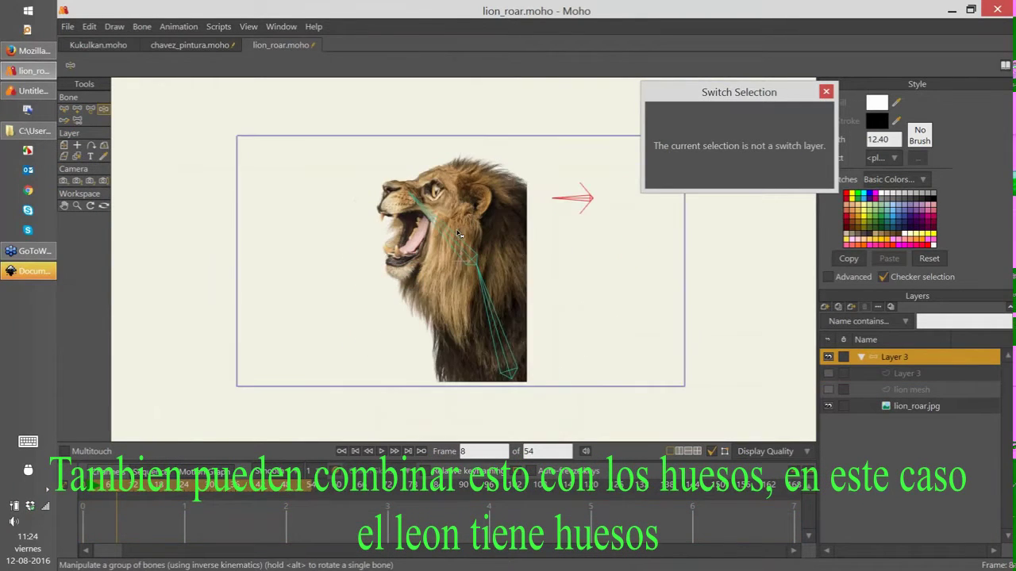
{"action": "left_click_drag", "start_coordinate": [458, 234], "coordinate": [439, 280]}
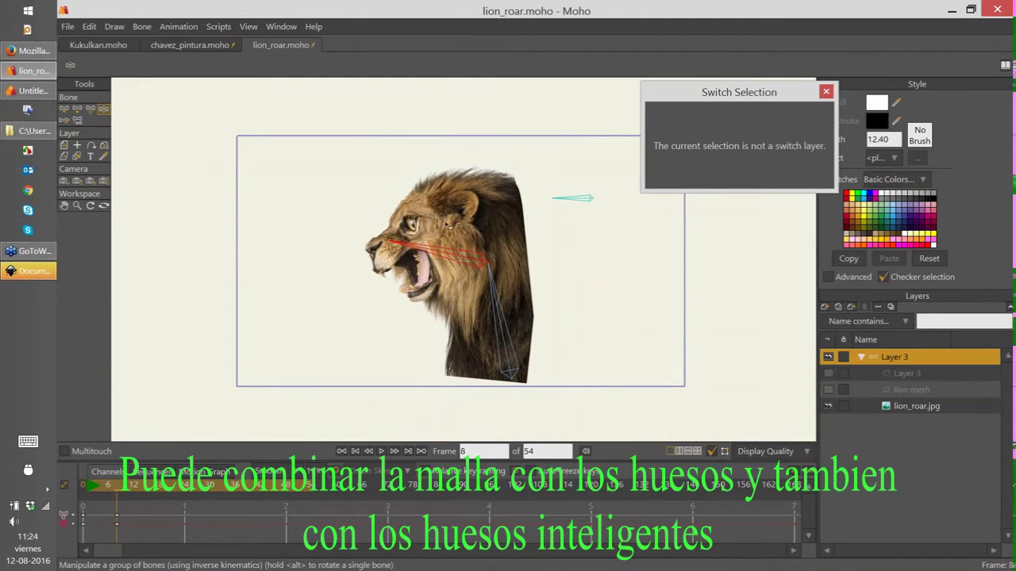
{"action": "key", "text": "ctrl+z"}
{"action": "left_click_drag", "start_coordinate": [446, 254], "coordinate": [452, 206]}
{"action": "key", "text": "shift+Left"}
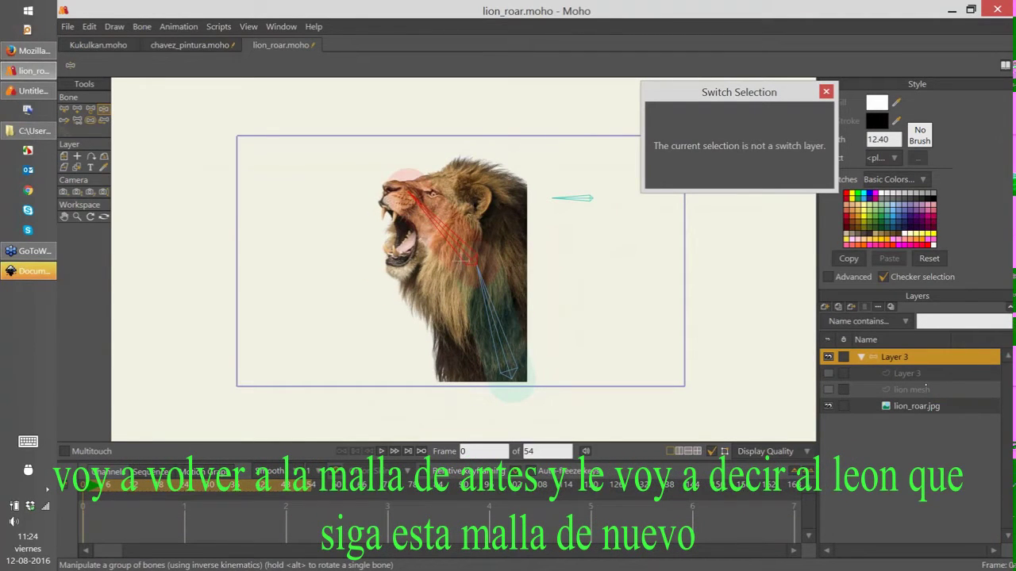
In the image settings of the lion_roar.jpg layer, set the smart warp layer to lion mesh and confirm
{"action": "left_click", "coordinate": [912, 389]}
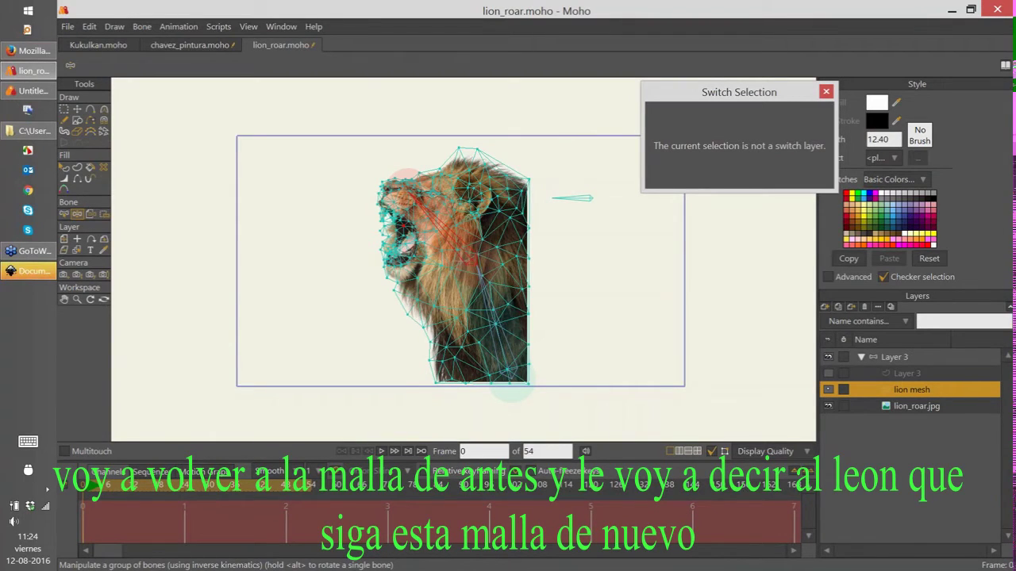
{"action": "scroll", "coordinate": [627, 210], "scroll_direction": "up", "scroll_amount": 1}
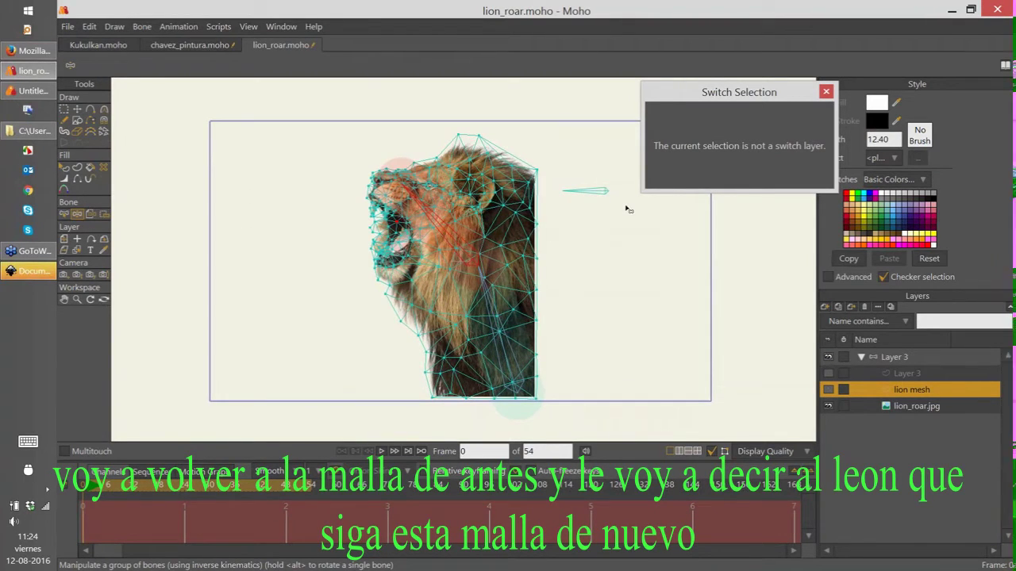
{"action": "scroll", "coordinate": [627, 210], "scroll_direction": "up", "scroll_amount": 1}
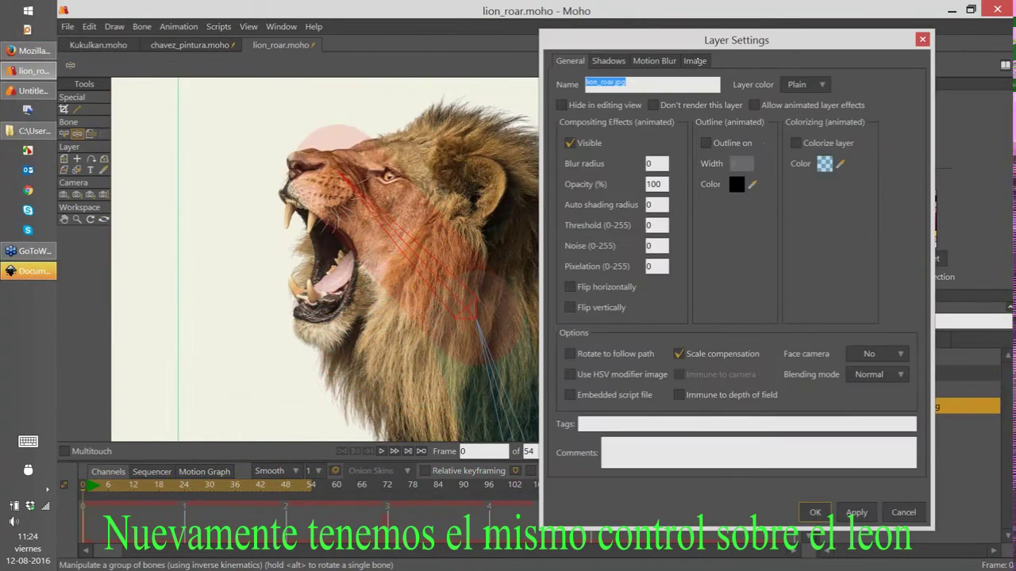
{"action": "left_click", "coordinate": [696, 61]}
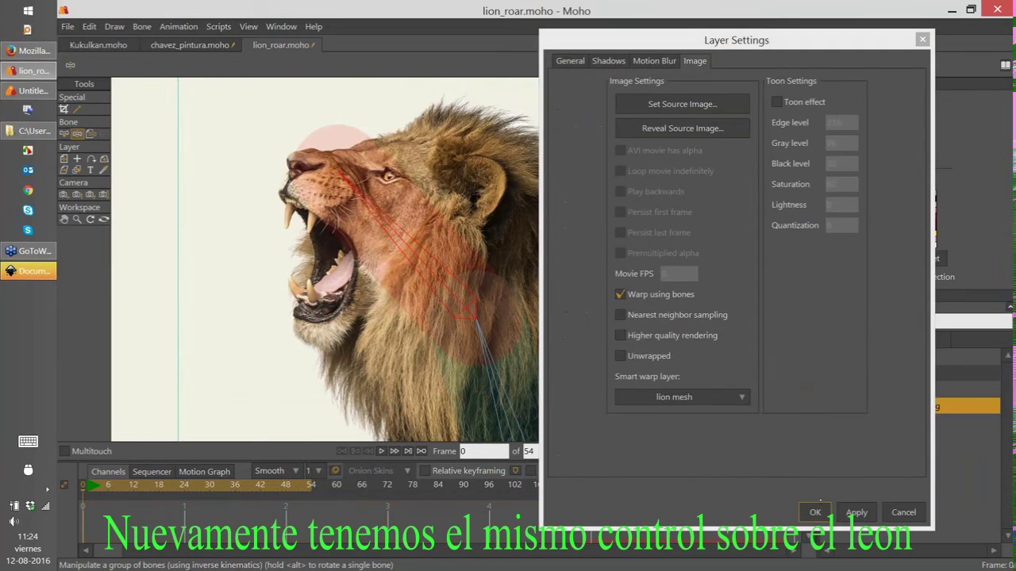
{"action": "left_click", "coordinate": [815, 512]}
Select the parent bone layer and tilt the lion's head with the head bone at frame 4
{"action": "left_click", "coordinate": [894, 357]}
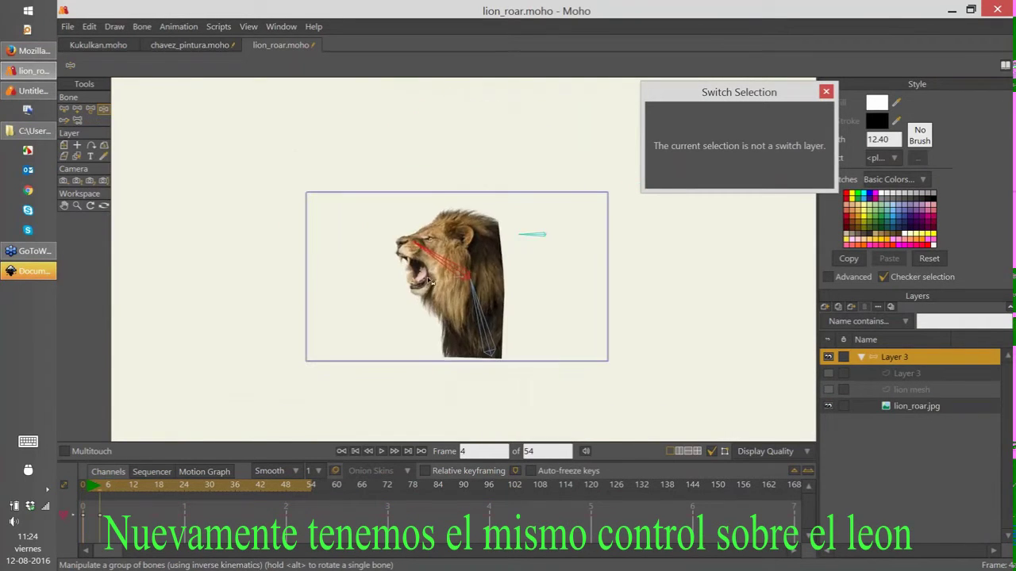
{"action": "mouse_move", "coordinate": [428, 281]}
{"action": "left_mouse_down"}
{"action": "mouse_move", "coordinate": [436, 244]}
{"action": "mouse_move", "coordinate": [431, 264]}
{"action": "left_mouse_up"}
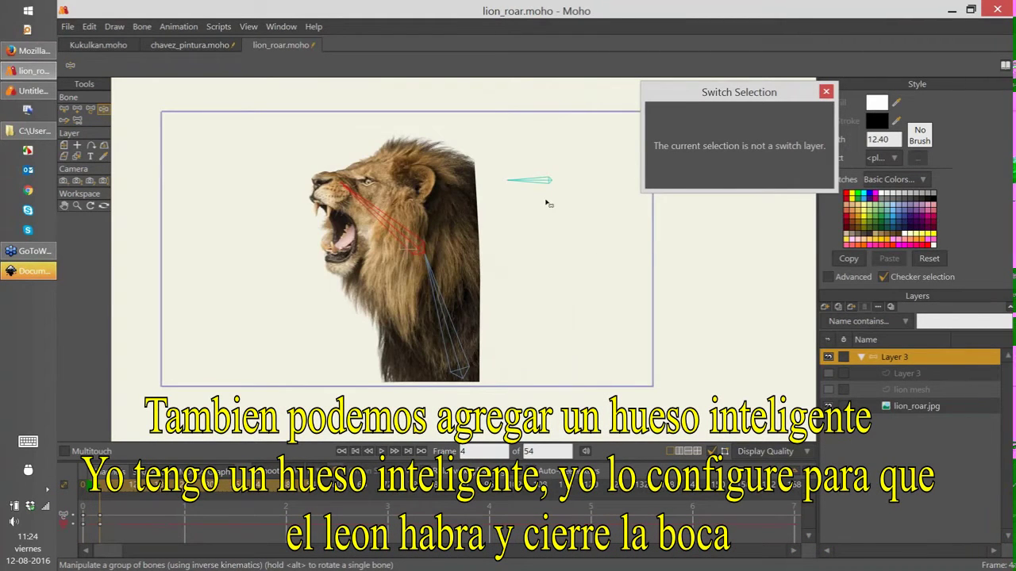
{"action": "scroll", "coordinate": [548, 204], "scroll_direction": "up", "scroll_amount": 1}
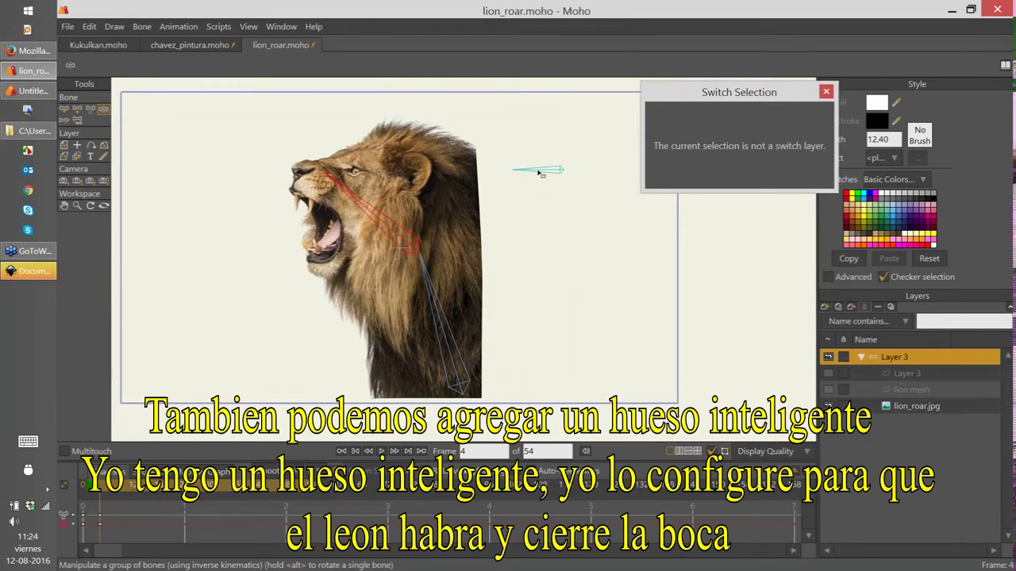
Rotate the separate smart bone beside the lion to open its mouth, lower the head, and undo the trial moves
{"action": "left_click_drag", "start_coordinate": [540, 173], "coordinate": [530, 195]}
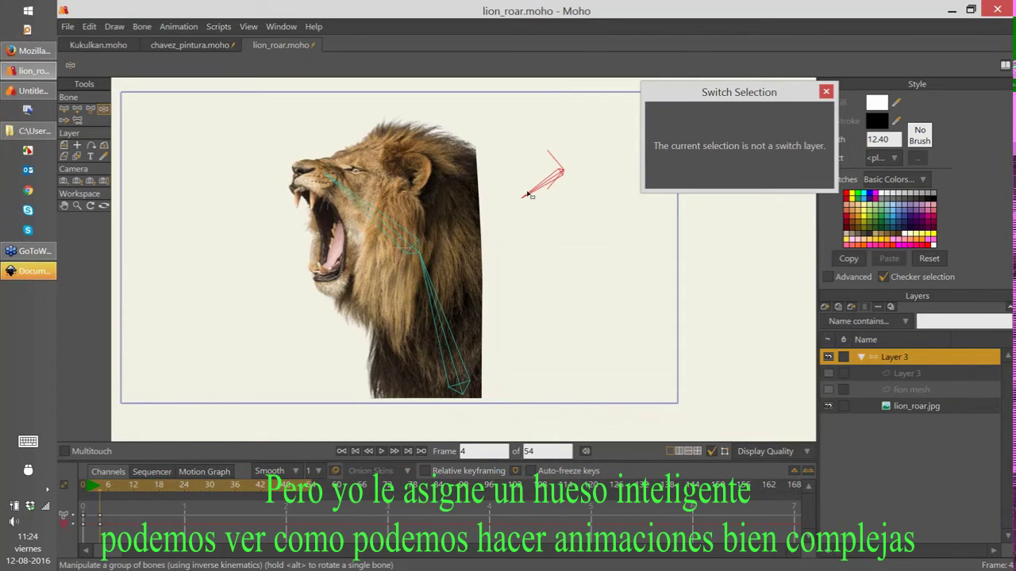
{"action": "left_click_drag", "start_coordinate": [529, 195], "coordinate": [532, 225]}
{"action": "mouse_move", "coordinate": [389, 228]}
{"action": "left_mouse_down"}
{"action": "mouse_move", "coordinate": [378, 225]}
{"action": "mouse_move", "coordinate": [405, 202]}
{"action": "mouse_move", "coordinate": [356, 243]}
{"action": "mouse_move", "coordinate": [352, 271]}
{"action": "mouse_move", "coordinate": [371, 226]}
{"action": "left_mouse_up"}
{"action": "key", "text": "ctrl+z"}
{"action": "left_click_drag", "start_coordinate": [524, 199], "coordinate": [527, 217]}
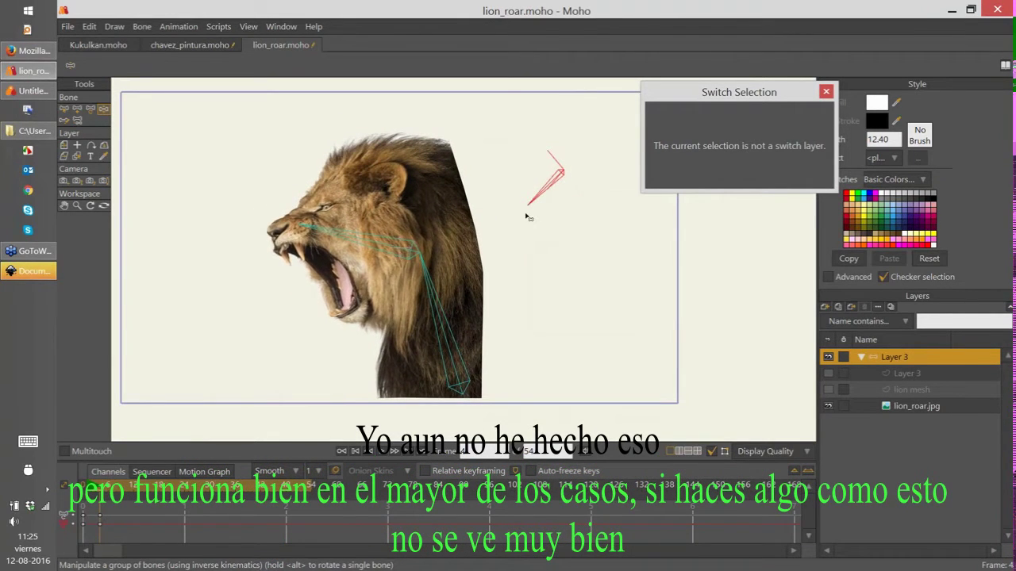
{"action": "key", "text": "ctrl+z"}
Pose the head bone and smart bone together, closing the lion's mouth with the head lowered, and opening it wide with the head raised
{"action": "mouse_move", "coordinate": [368, 238]}
{"action": "left_mouse_down"}
{"action": "mouse_move", "coordinate": [382, 215]}
{"action": "mouse_move", "coordinate": [381, 242]}
{"action": "left_mouse_up"}
{"action": "left_click_drag", "start_coordinate": [528, 195], "coordinate": [528, 140]}
{"action": "key", "text": "ctrl+z"}
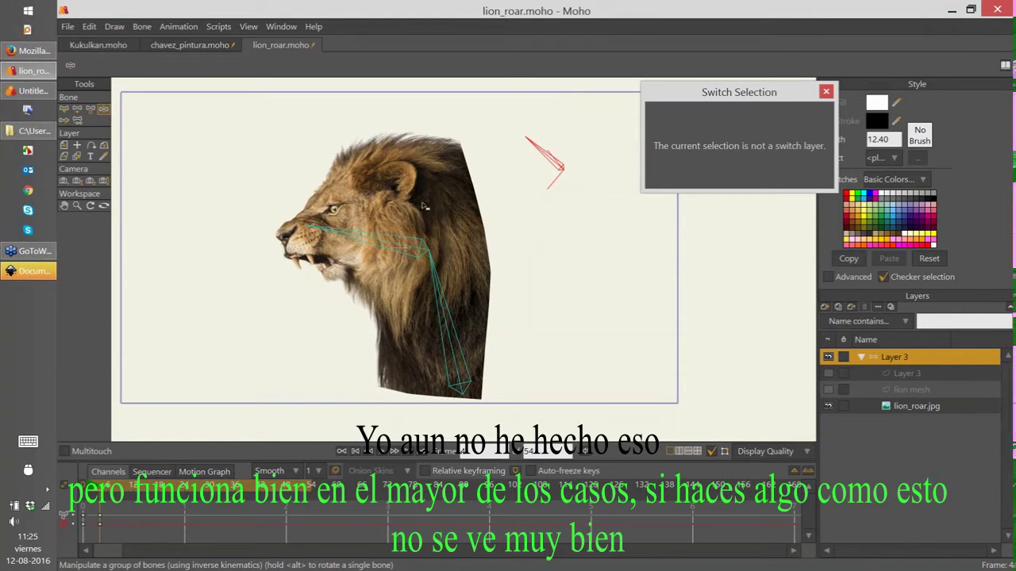
{"action": "left_click_drag", "start_coordinate": [526, 156], "coordinate": [520, 217]}
{"action": "left_click_drag", "start_coordinate": [318, 227], "coordinate": [322, 191]}
{"action": "left_click", "coordinate": [521, 198]}
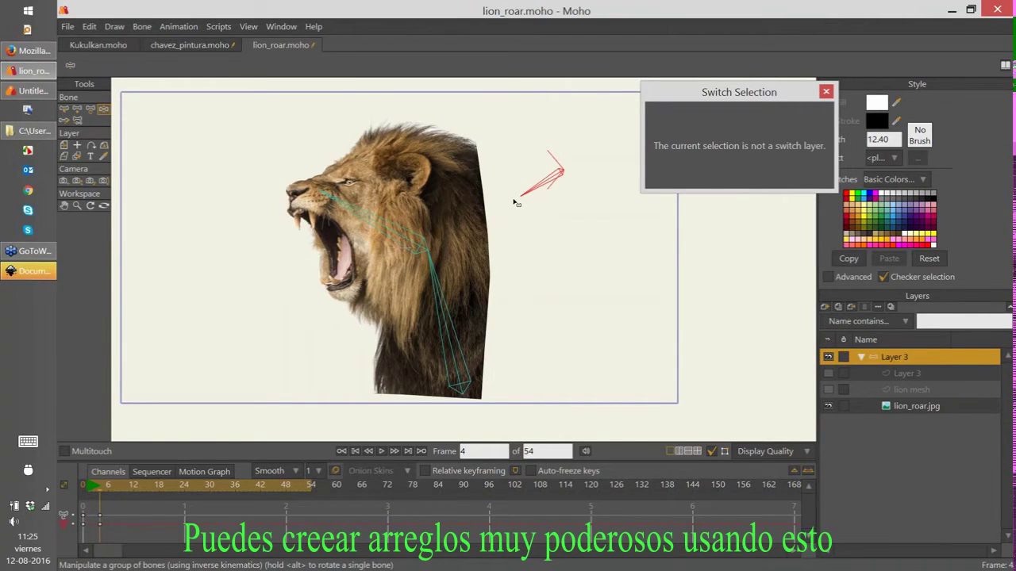
Switch to the file explorer and open Clay_Crocodile.moho from the Moho 12 New Characters - No Background folder
{"action": "left_click", "coordinate": [35, 130]}
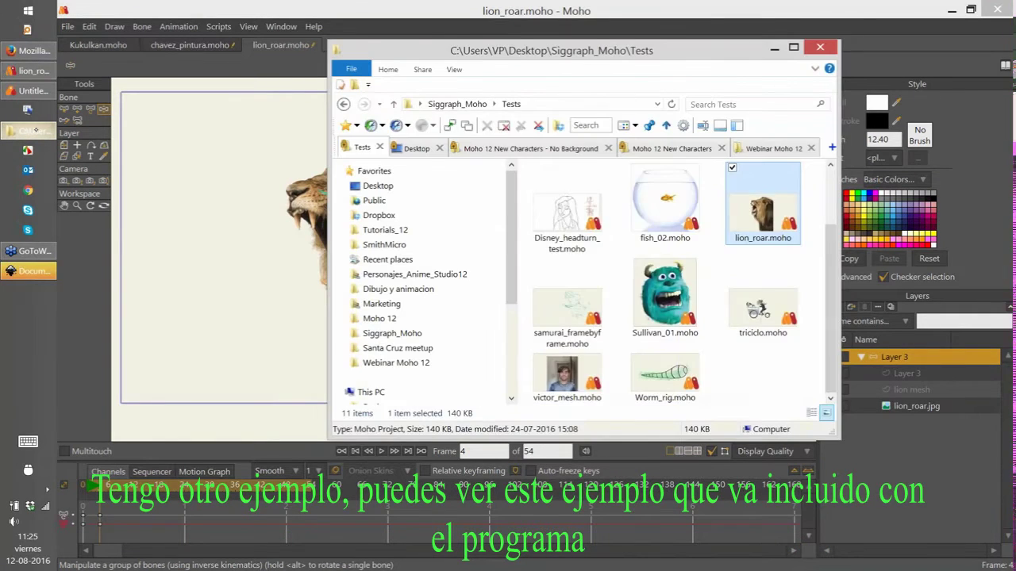
{"action": "left_click", "coordinate": [530, 147]}
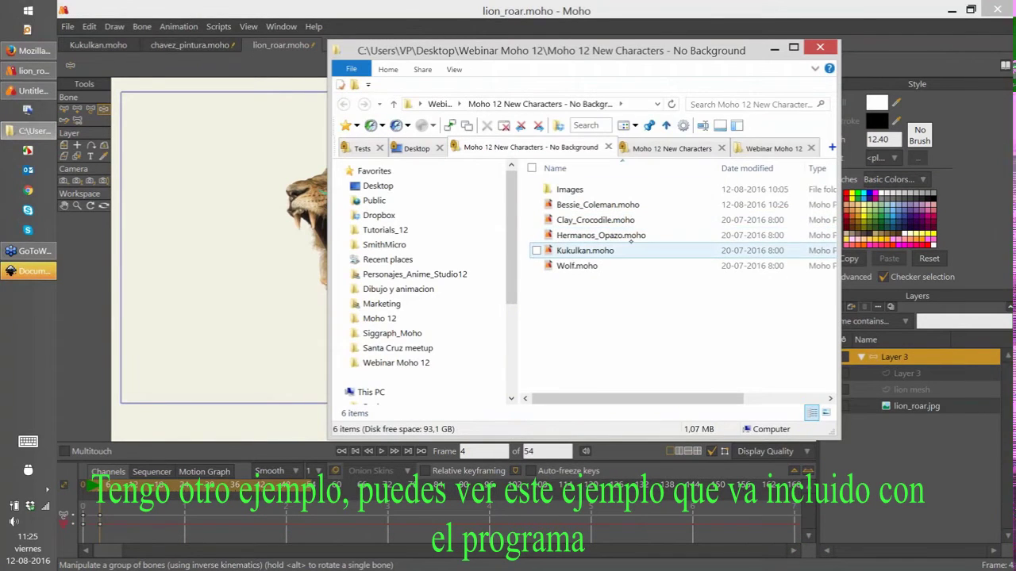
{"action": "double_click", "coordinate": [603, 219]}
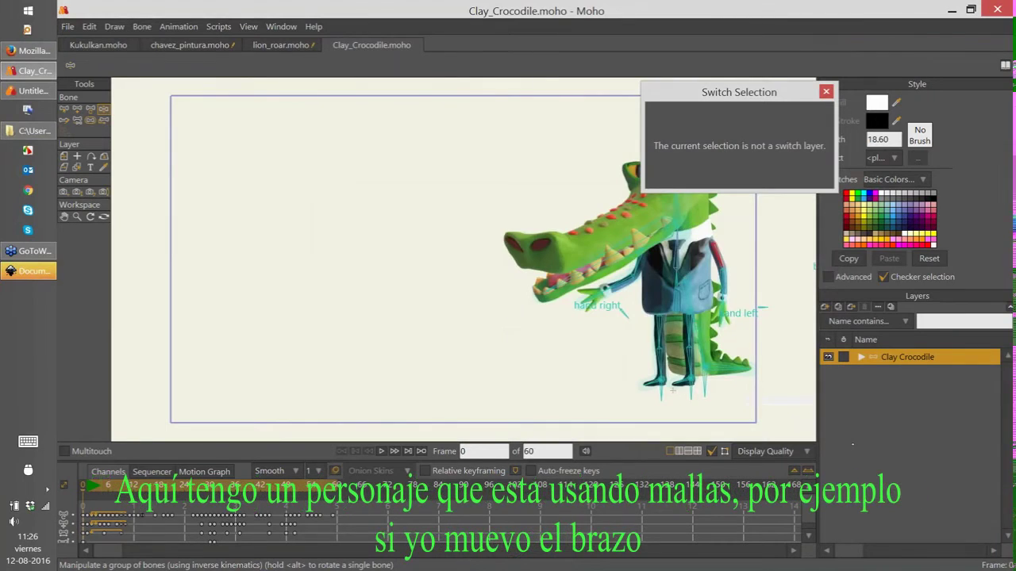
At frame 11, raise the crocodile's left arm with its bones and bring the forearm down so the elbow stays bent
{"action": "left_click_drag", "start_coordinate": [809, 294], "coordinate": [603, 265]}
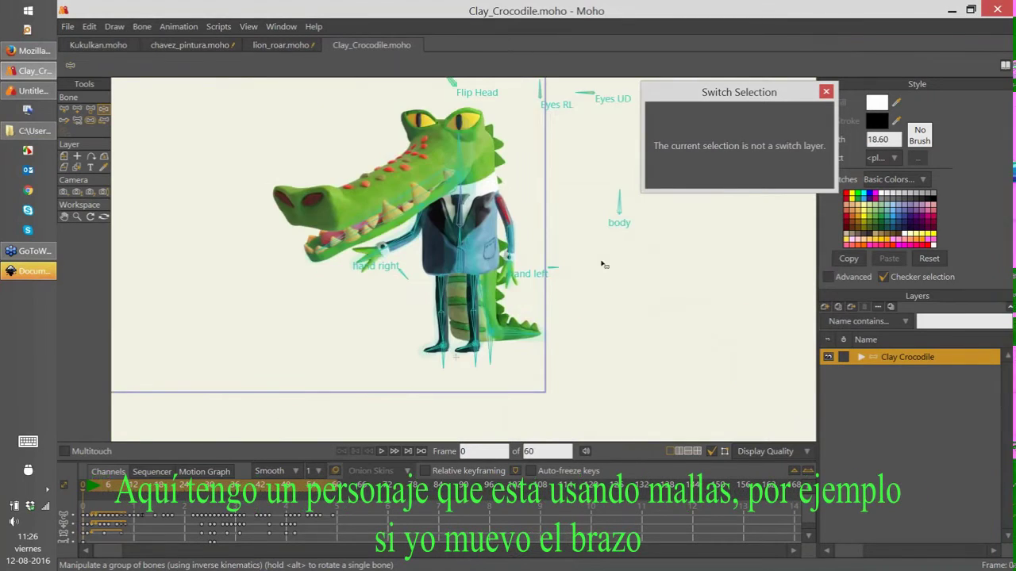
{"action": "scroll", "coordinate": [603, 265], "scroll_direction": "up", "scroll_amount": 3}
{"action": "left_click_drag", "start_coordinate": [721, 188], "coordinate": [647, 271]}
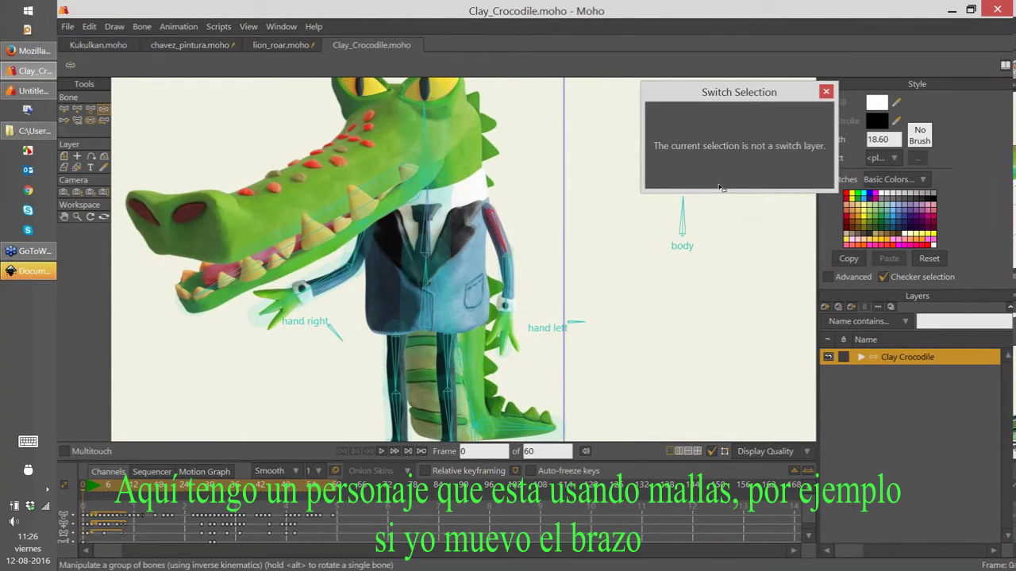
{"action": "left_click_drag", "start_coordinate": [538, 317], "coordinate": [567, 234]}
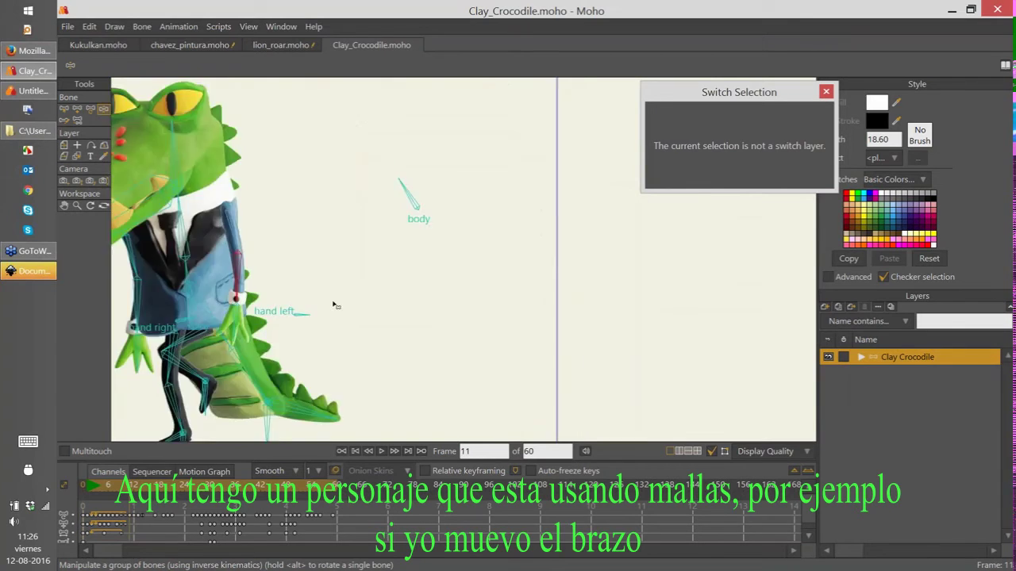
{"action": "scroll", "coordinate": [336, 302], "scroll_direction": "up", "scroll_amount": 3}
{"action": "scroll", "coordinate": [590, 299], "scroll_direction": "down", "scroll_amount": 2}
{"action": "scroll", "coordinate": [595, 278], "scroll_direction": "up", "scroll_amount": 3}
{"action": "left_click_drag", "start_coordinate": [525, 247], "coordinate": [585, 149]}
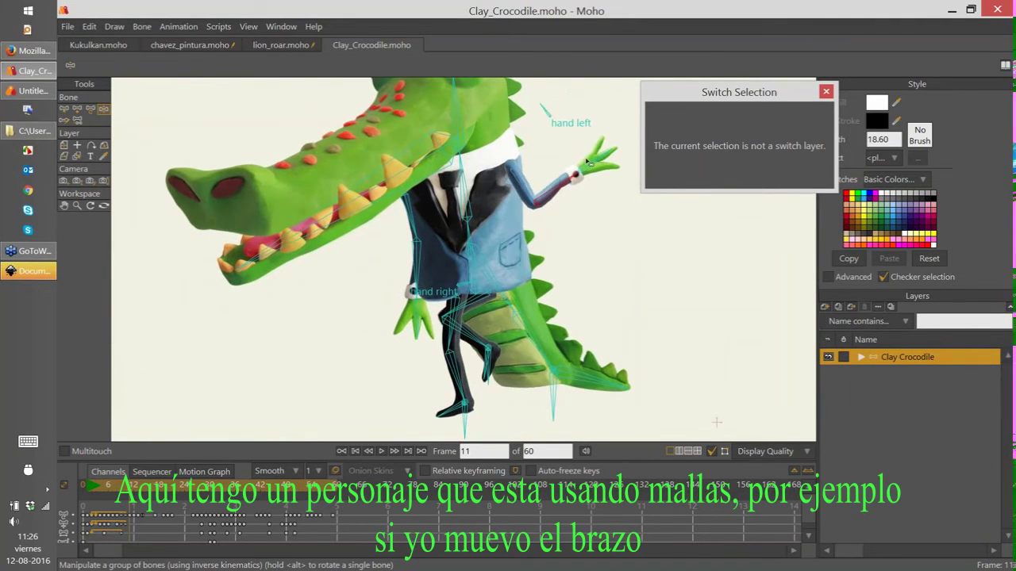
{"action": "left_click_drag", "start_coordinate": [573, 227], "coordinate": [554, 258]}
{"action": "left_click_drag", "start_coordinate": [523, 281], "coordinate": [535, 281]}
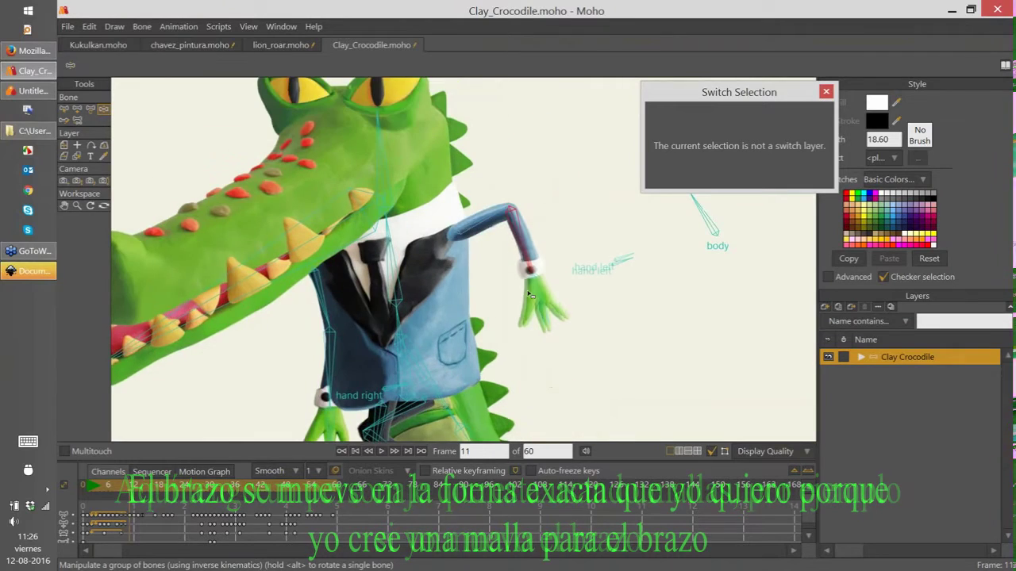
{"action": "scroll", "coordinate": [680, 215], "scroll_direction": "up", "scroll_amount": 4}
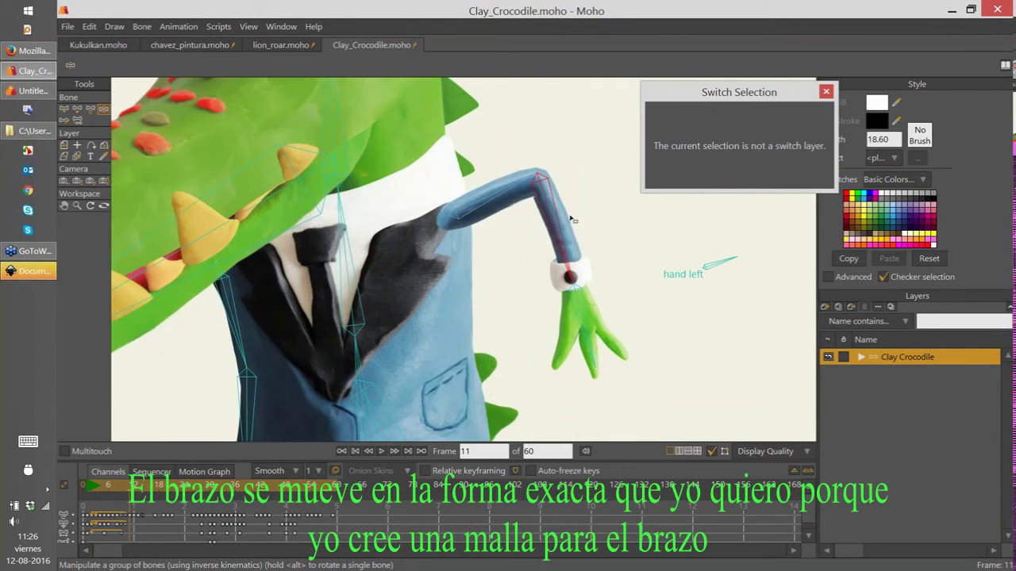
Expand the Clay Crocodile layer, filter the layers to names containing "mesh", and select the mesh left arm layer
{"action": "left_click", "coordinate": [861, 358]}
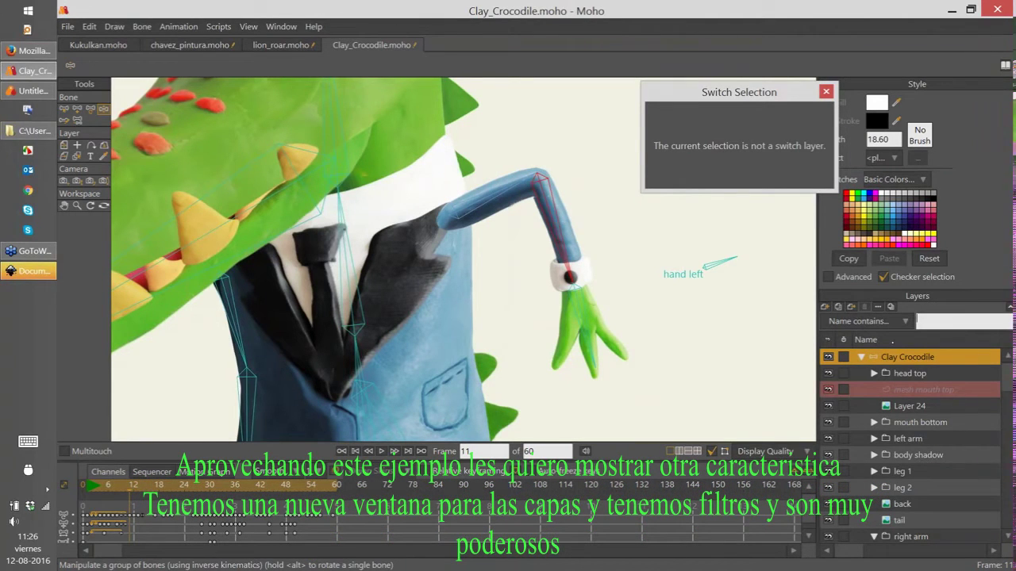
{"action": "left_click", "coordinate": [922, 324]}
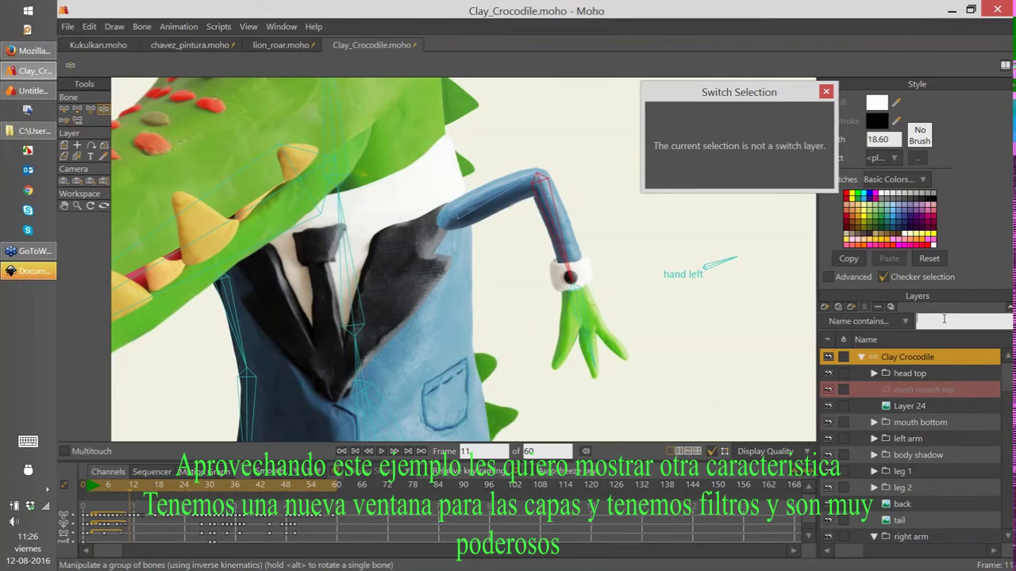
{"action": "type", "text": "mesh"}
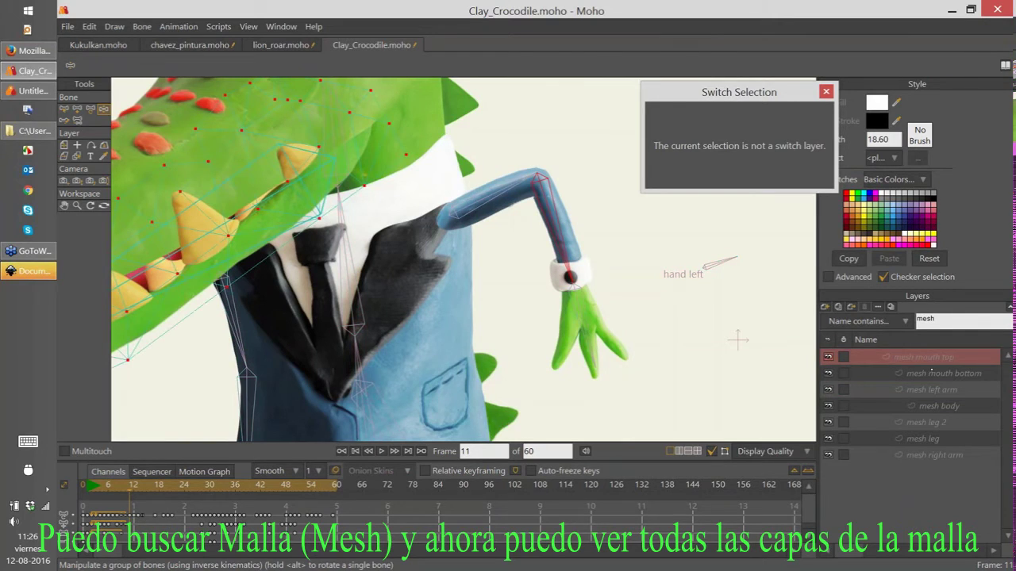
{"action": "left_click", "coordinate": [932, 390]}
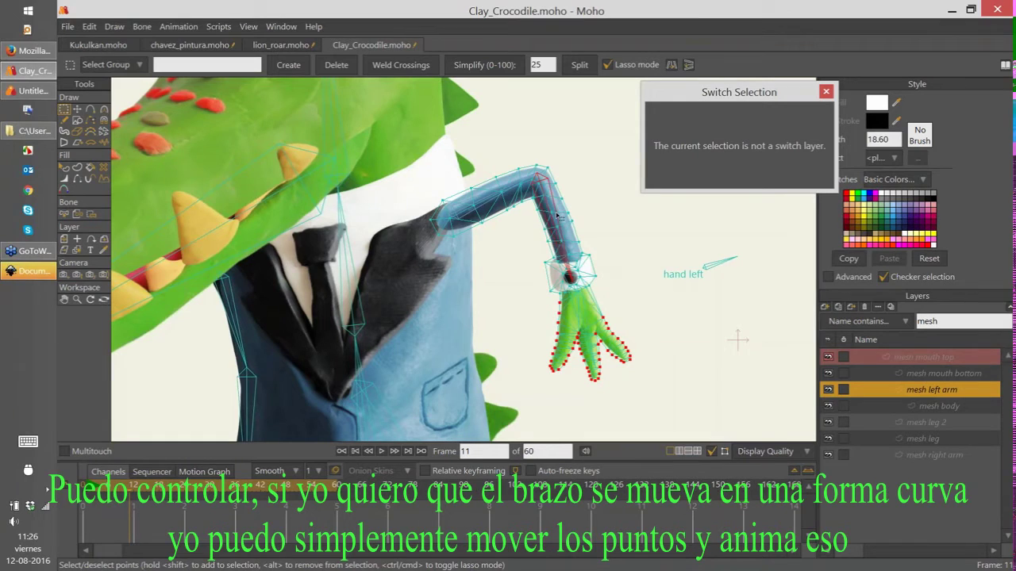
{"action": "right_click", "coordinate": [548, 230]}
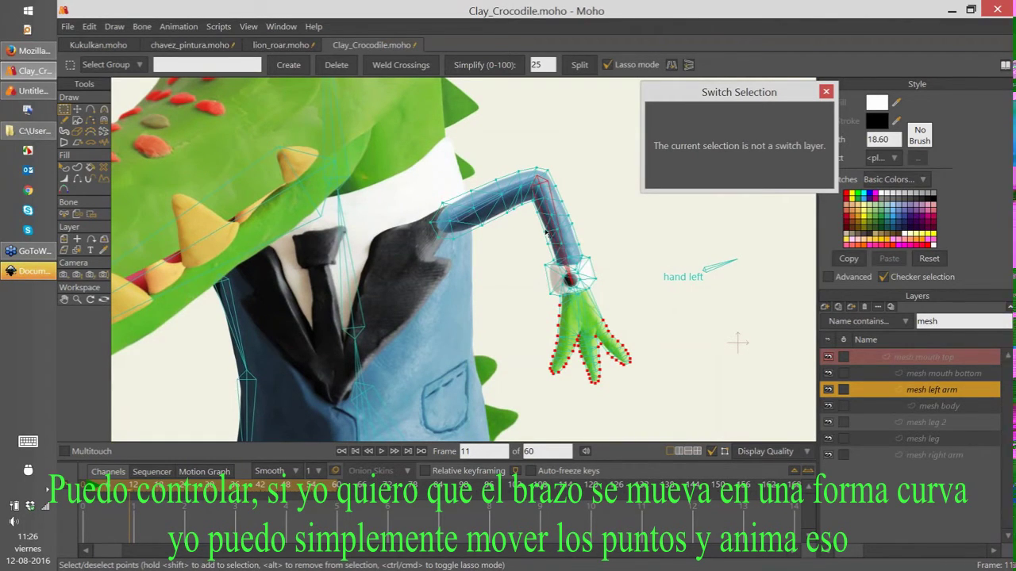
Reshape the mesh left arm layer's points with the Magnet tool so the elbow bends in a smooth curve at frame 11
{"action": "scroll", "coordinate": [547, 230], "scroll_direction": "up", "scroll_amount": 2}
{"action": "key", "text": "x"}
{"action": "left_click_drag", "start_coordinate": [494, 217], "coordinate": [557, 242]}
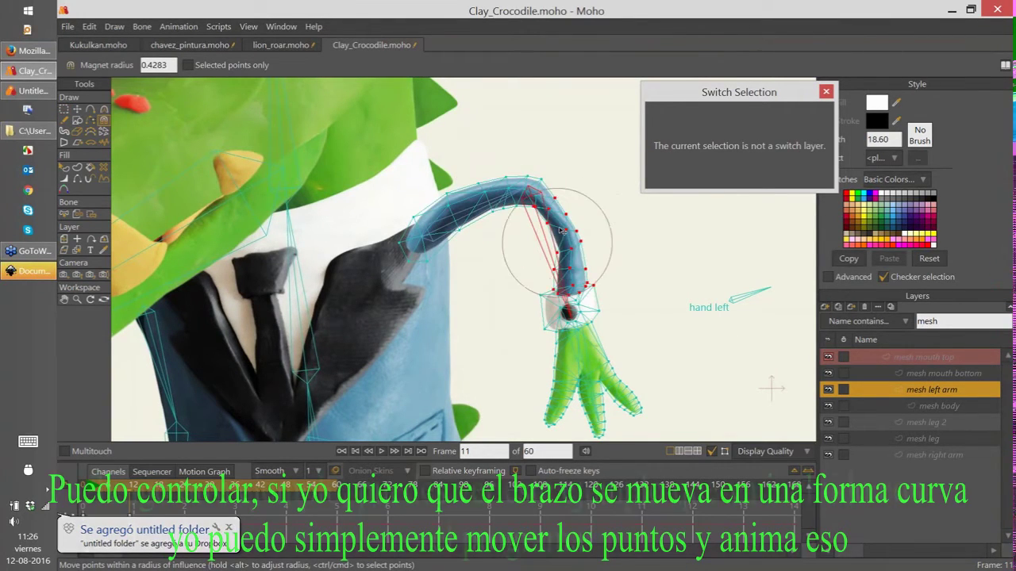
{"action": "left_click_drag", "start_coordinate": [565, 207], "coordinate": [572, 200]}
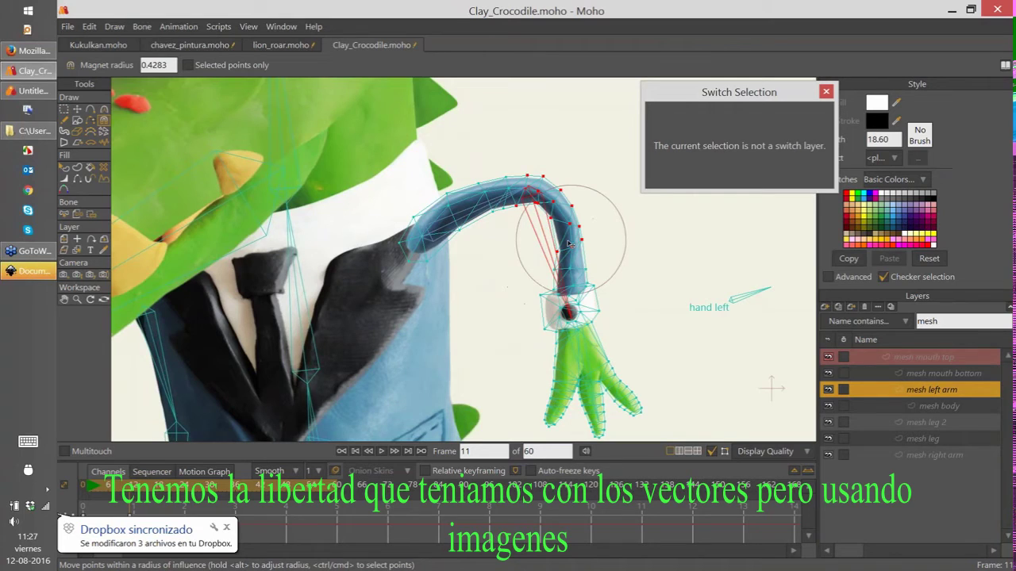
{"action": "left_click_drag", "start_coordinate": [568, 241], "coordinate": [564, 235]}
{"action": "key", "text": "g"}
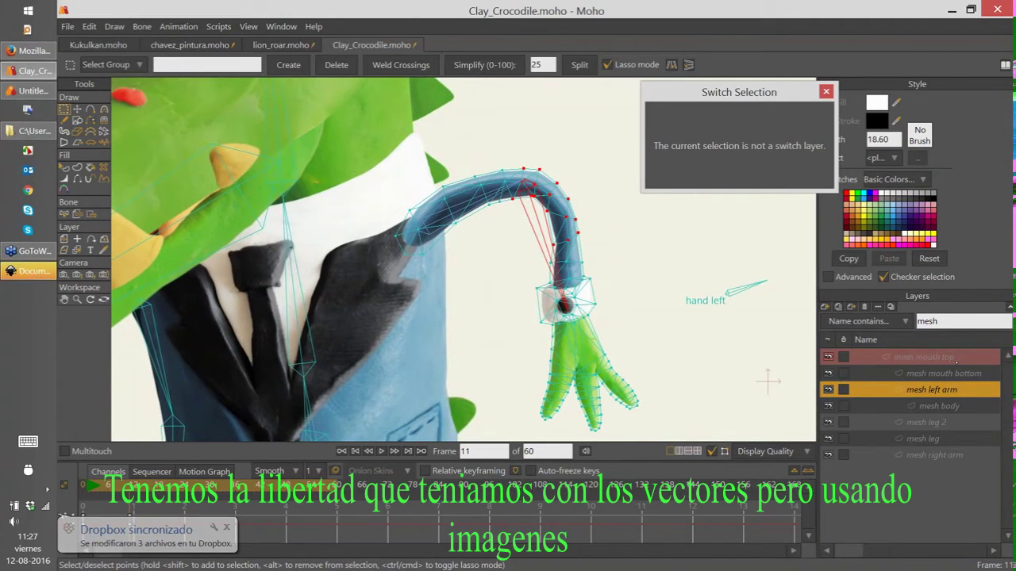
Clear the layer name filter and select the Clay Crocodile bone layer
{"action": "double_click", "coordinate": [926, 320]}
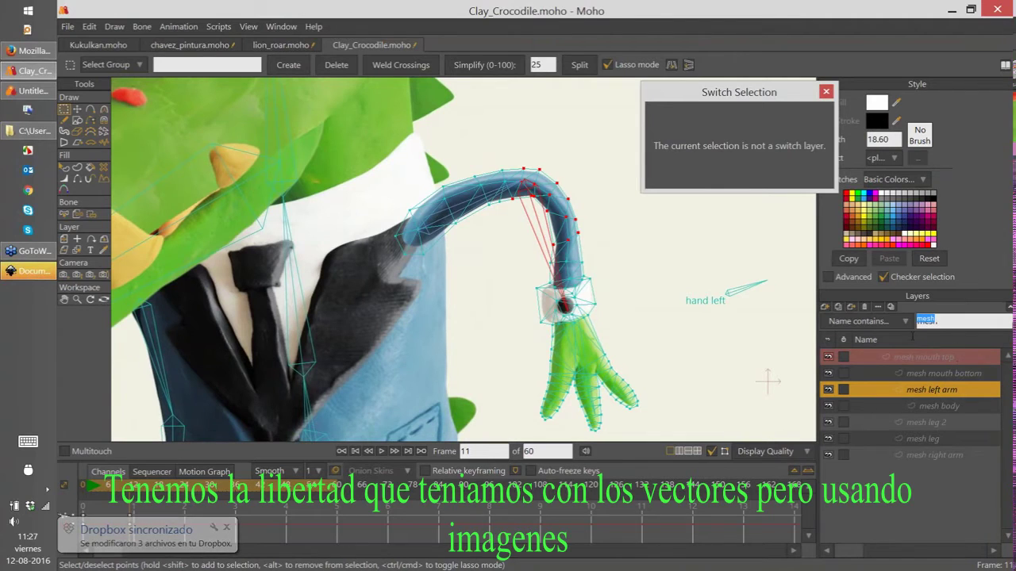
{"action": "key", "text": "BackSpace"}
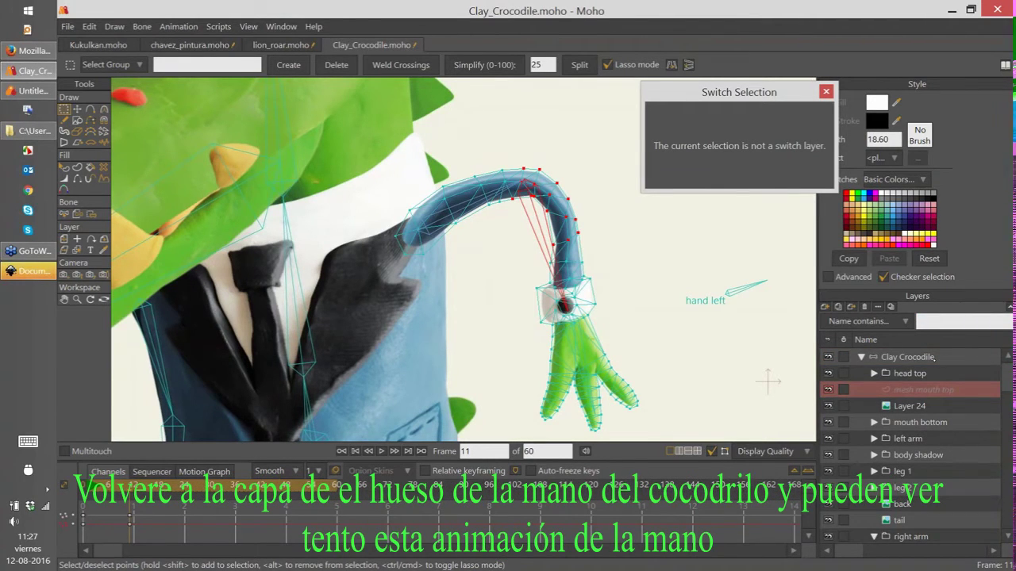
{"action": "left_click", "coordinate": [933, 358]}
Rotate the hand left smart bone up and back down to spread the crocodile's fingers and curl them again
{"action": "key", "text": "z"}
{"action": "left_click_drag", "start_coordinate": [757, 287], "coordinate": [623, 192]}
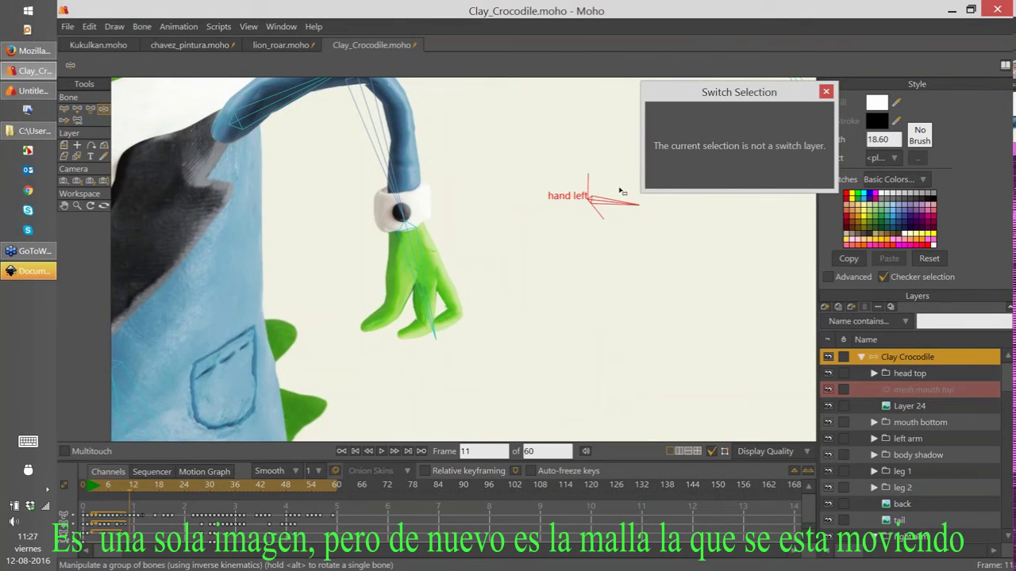
{"action": "left_click_drag", "start_coordinate": [621, 192], "coordinate": [613, 157]}
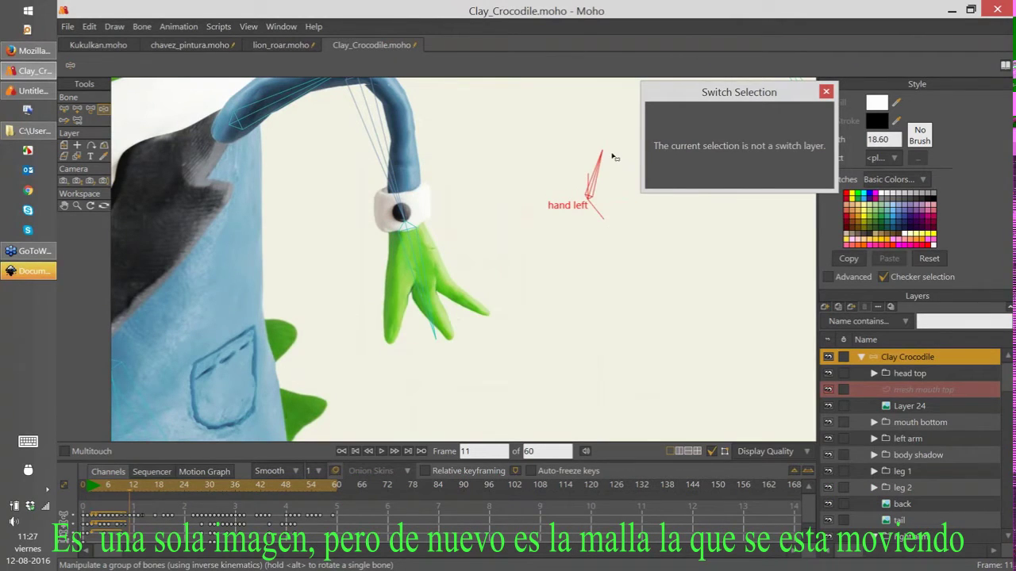
{"action": "left_click_drag", "start_coordinate": [613, 157], "coordinate": [638, 197]}
Pose the crocodile's lower jaw bone to open the mouth wide and bring it partly closed
{"action": "left_click_drag", "start_coordinate": [601, 277], "coordinate": [777, 353]}
{"action": "scroll", "coordinate": [778, 353], "scroll_direction": "down", "scroll_amount": 3}
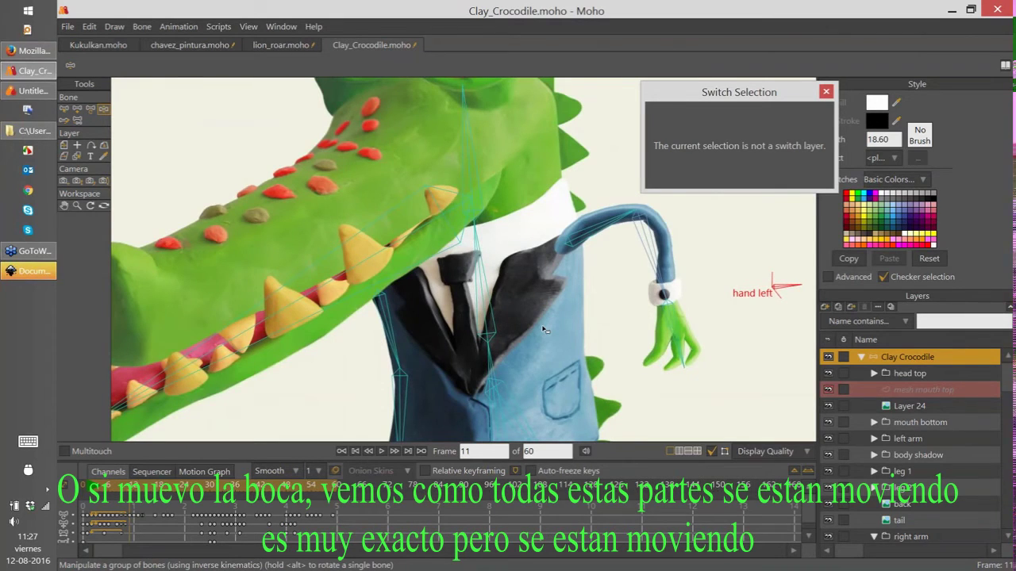
{"action": "scroll", "coordinate": [544, 329], "scroll_direction": "down", "scroll_amount": 2}
{"action": "left_click_drag", "start_coordinate": [355, 298], "coordinate": [382, 368]}
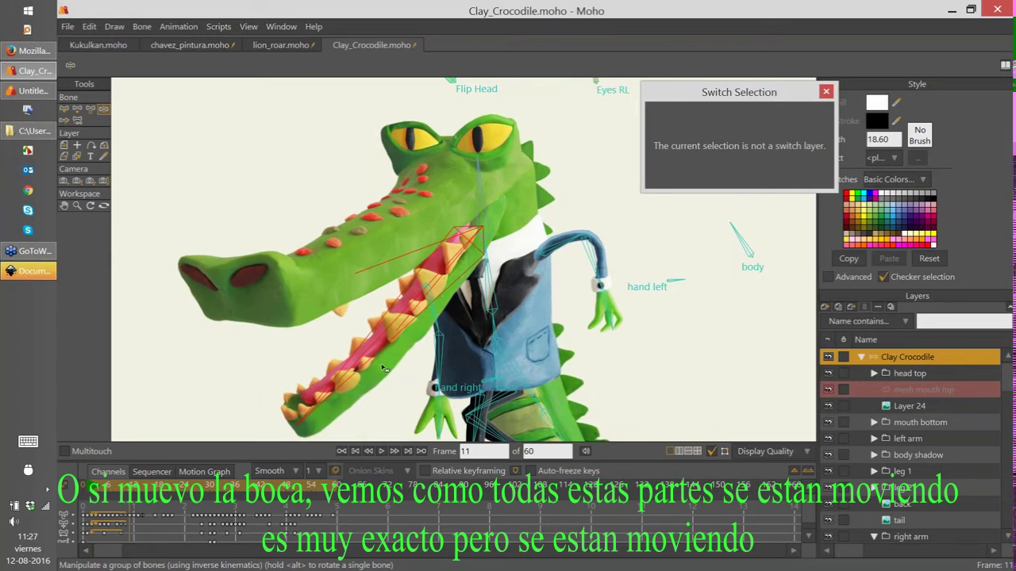
{"action": "left_click_drag", "start_coordinate": [383, 367], "coordinate": [380, 355]}
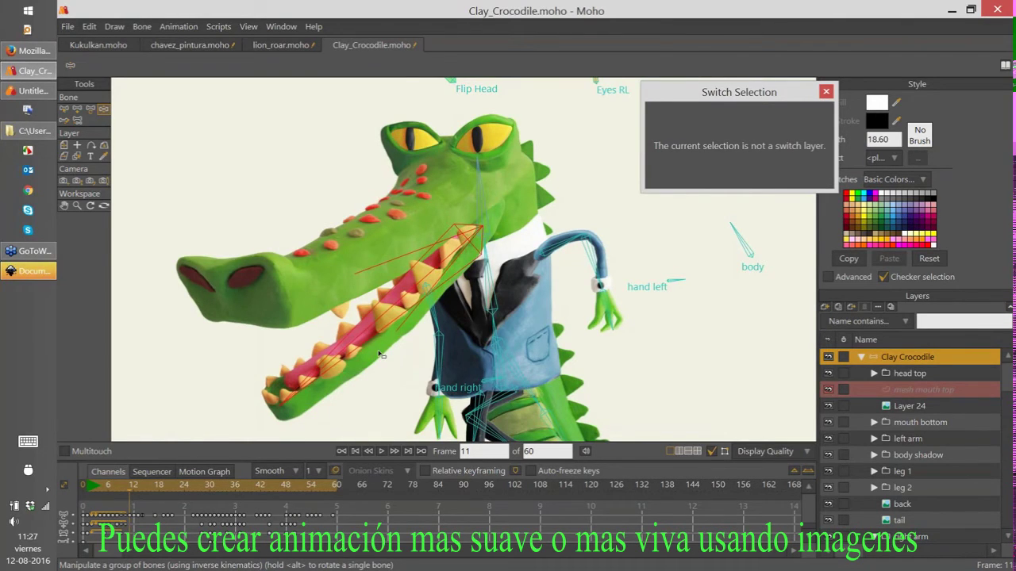
{"action": "left_click_drag", "start_coordinate": [380, 354], "coordinate": [403, 285]}
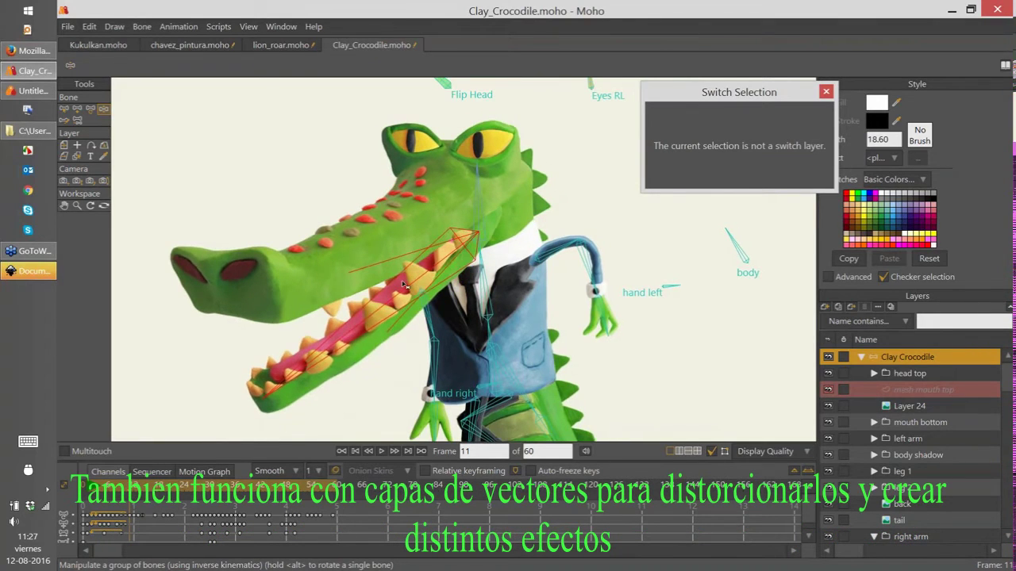
{"action": "left_click", "coordinate": [29, 131]}
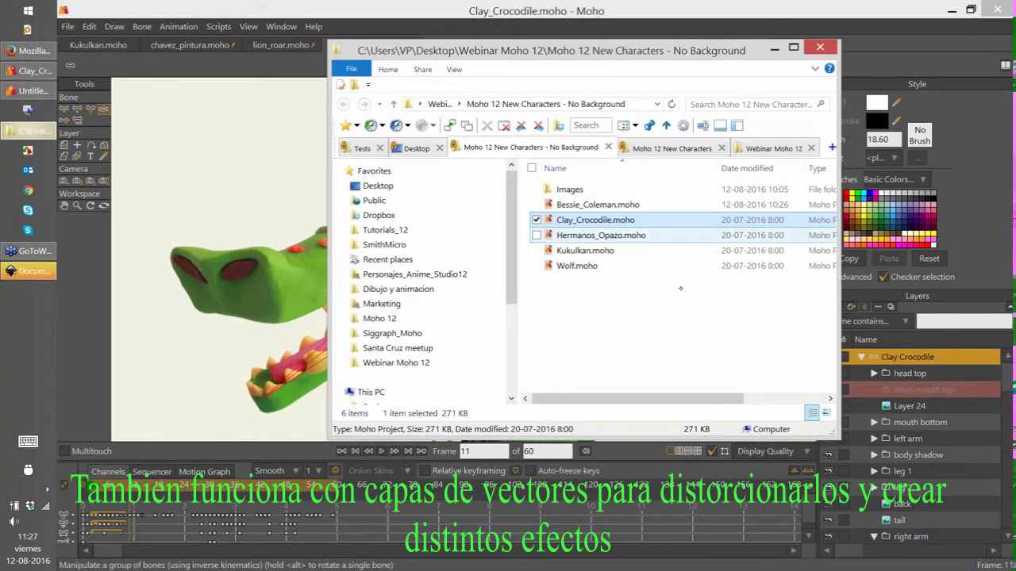
{"action": "key", "text": "alt+Tab"}
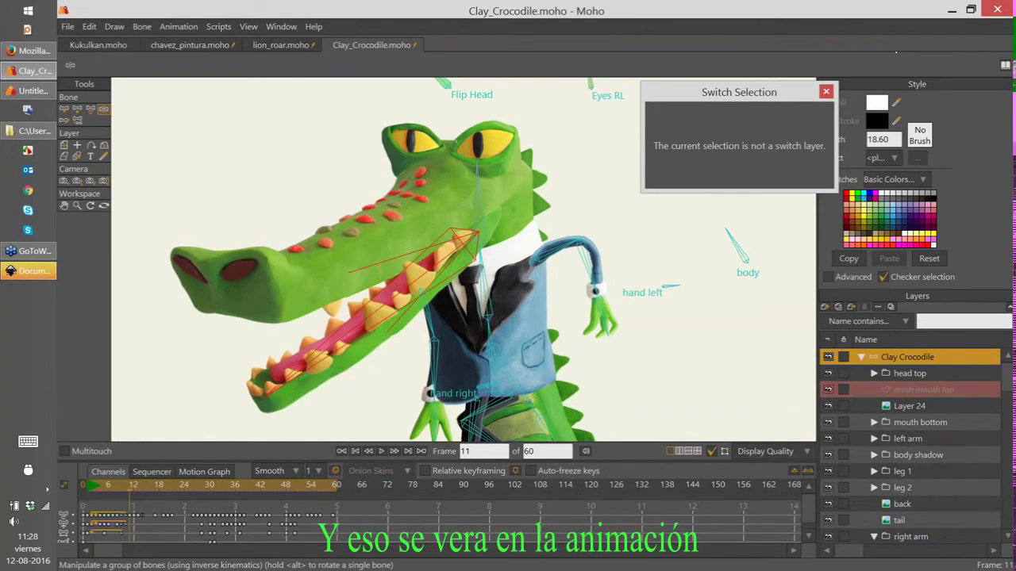
{"action": "scroll", "coordinate": [517, 359], "scroll_direction": "down", "scroll_amount": 3}
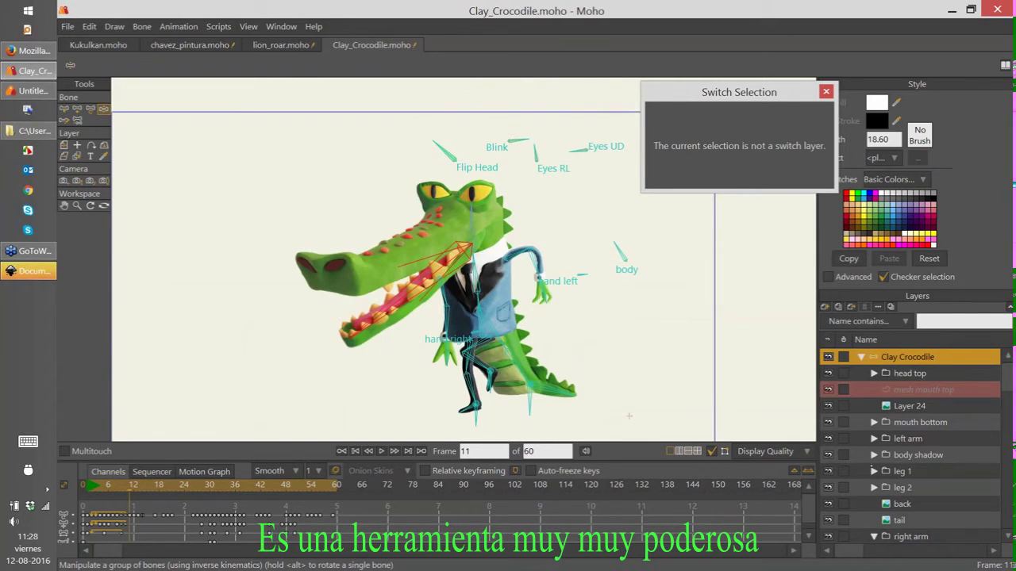
{"action": "left_click_drag", "start_coordinate": [656, 330], "coordinate": [668, 309]}
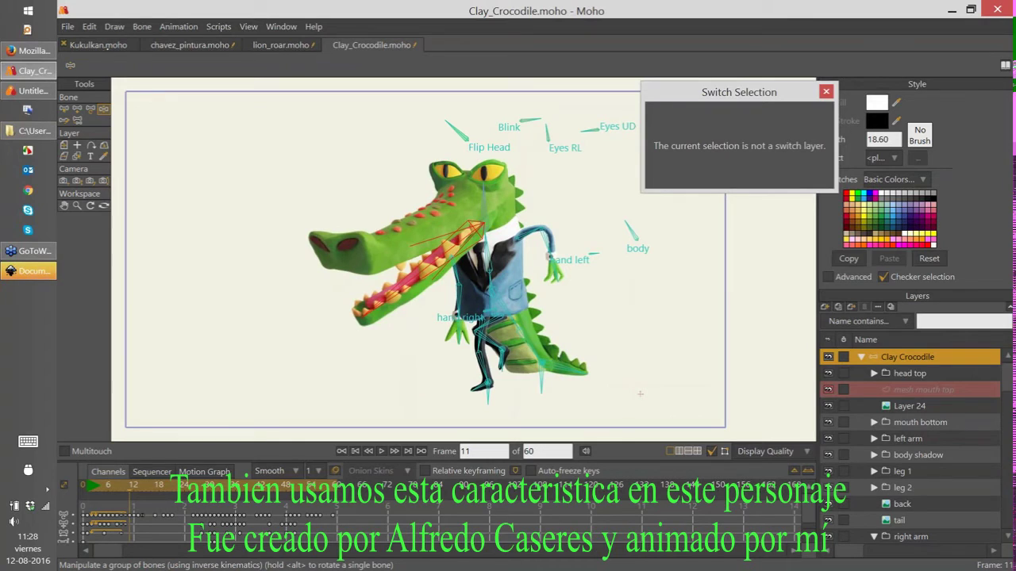
Switch to the Kukulkan.moho document and step through its frames to examine how the body's rocks move
{"action": "left_click", "coordinate": [104, 47]}
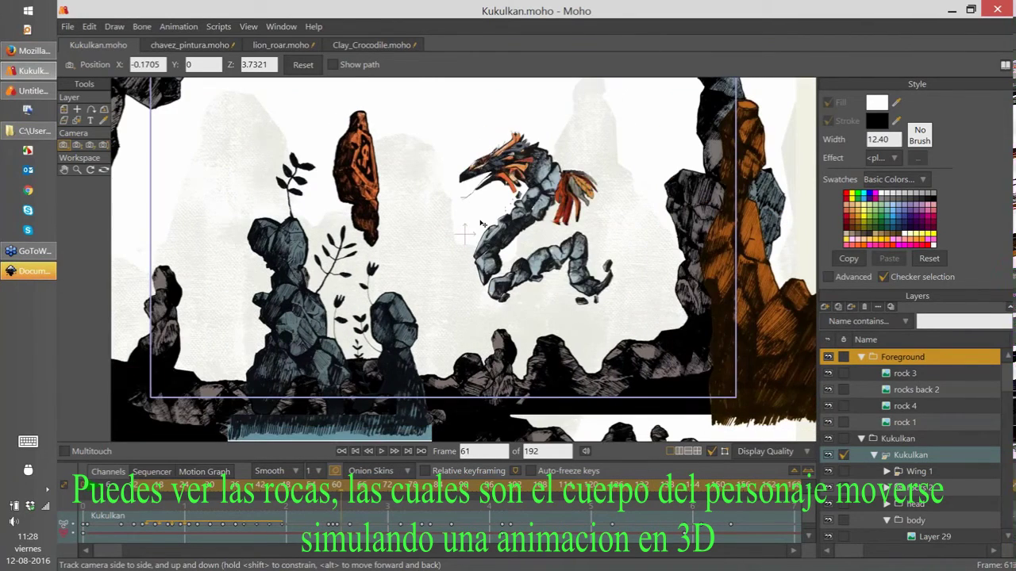
{"action": "scroll", "coordinate": [543, 267], "scroll_direction": "up", "scroll_amount": 4}
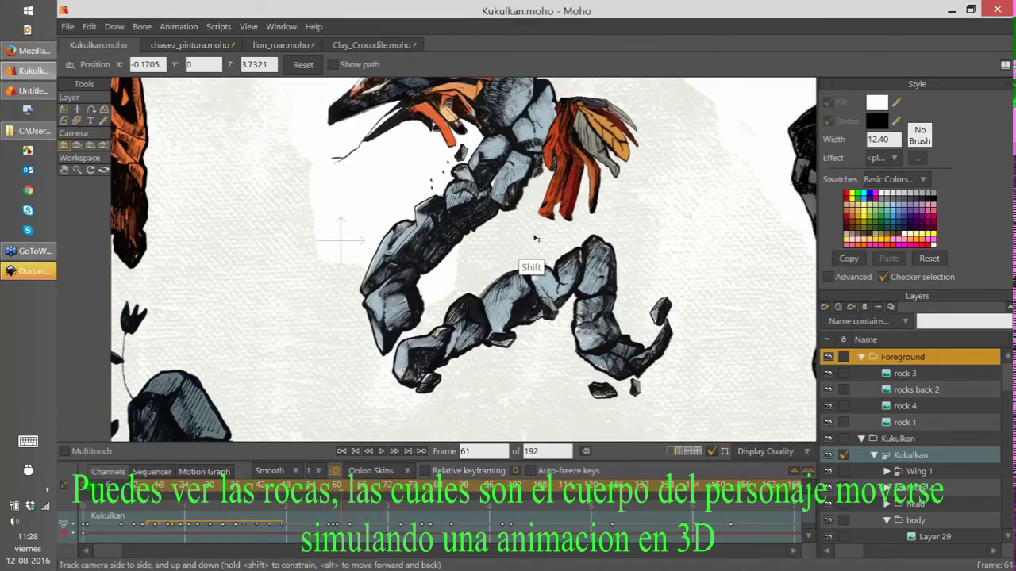
{"action": "key", "text": "Right"}
{"action": "key", "text": "Right"}
{"action": "key", "text": "Right"}
{"action": "key", "text": "Right"}
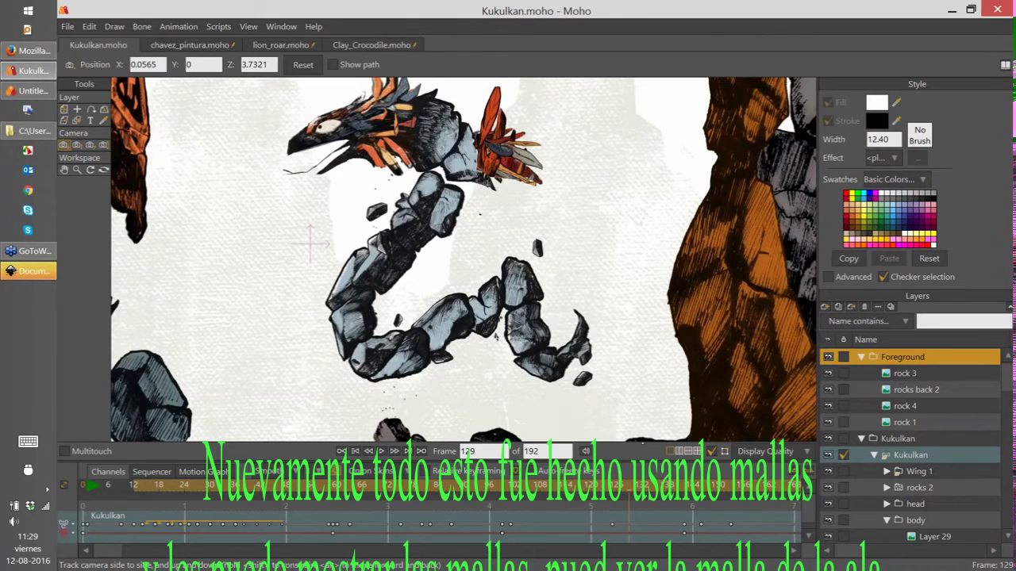
Filter the layers to names containing "mesh" and examine the mesh wing 2 and mesh wing 1 layers across several frames
{"action": "left_click_drag", "start_coordinate": [643, 443], "coordinate": [621, 456]}
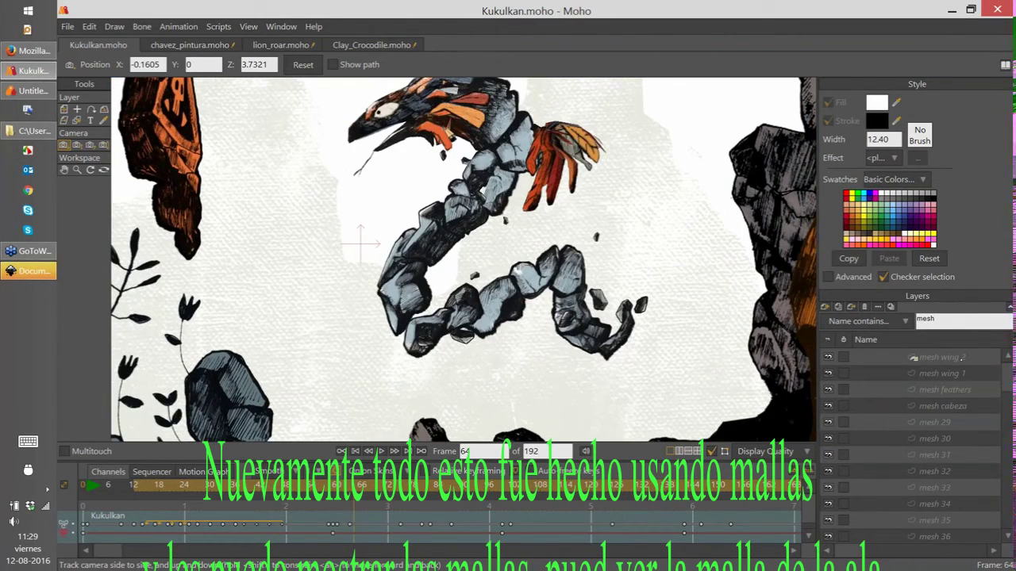
{"action": "left_click", "coordinate": [944, 357]}
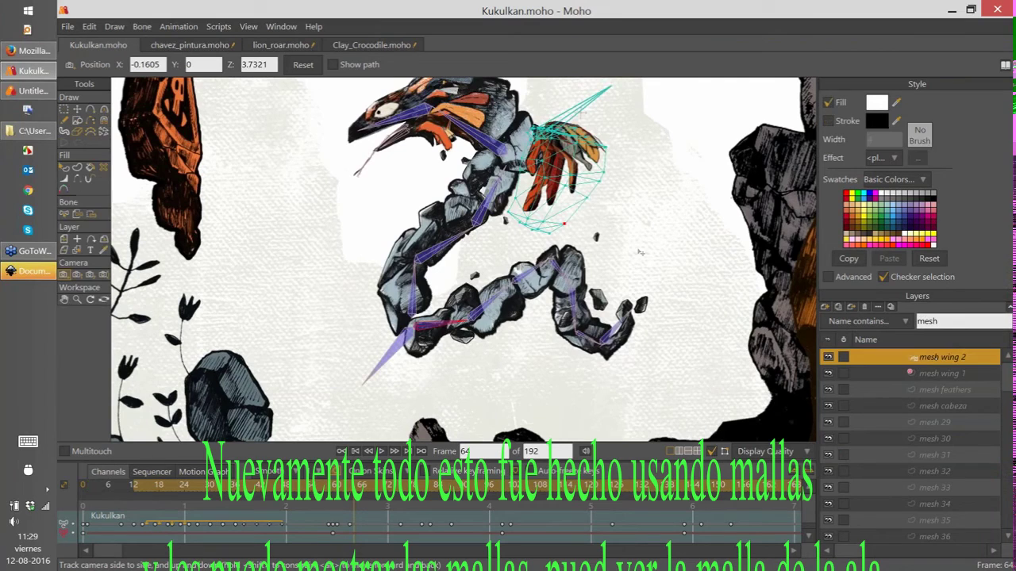
{"action": "left_click_drag", "start_coordinate": [616, 290], "coordinate": [583, 336]}
{"action": "left_click", "coordinate": [278, 471]}
{"action": "key", "text": "Escape"}
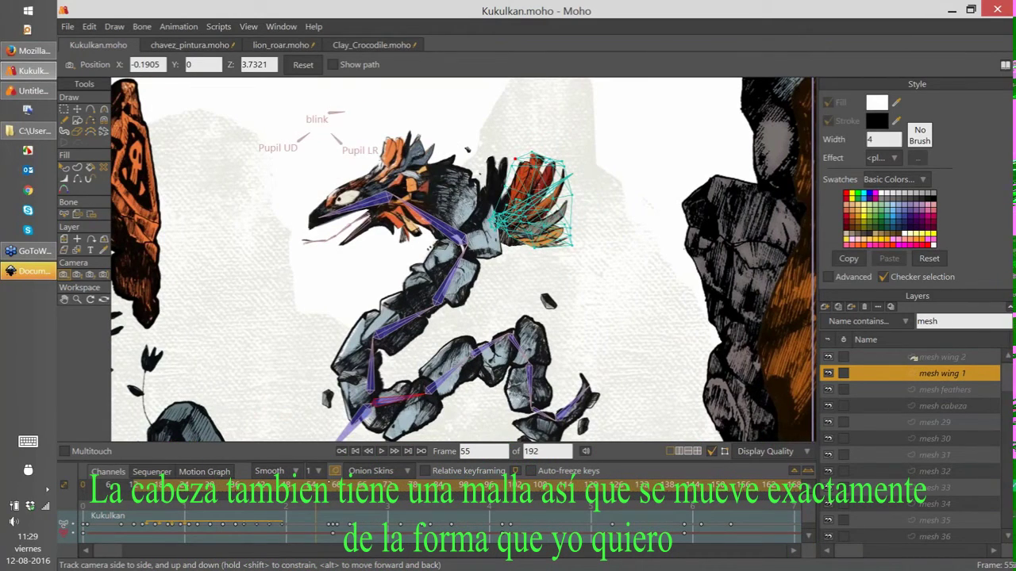
{"action": "key", "text": "Right"}
{"action": "key", "text": "Right"}
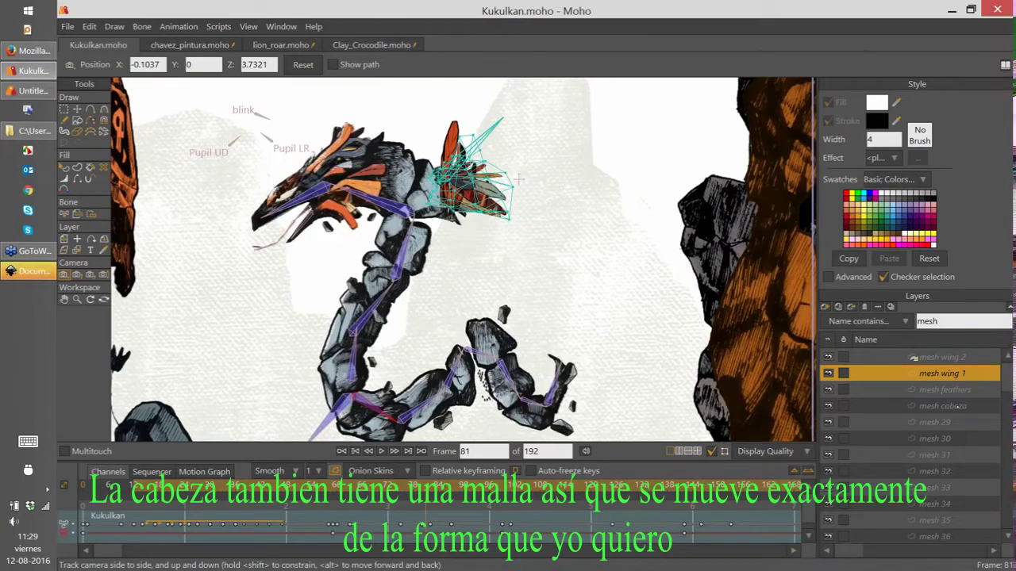
Select the mesh cabeza layer and scrub around frame 76 to examine how the head mesh deforms
{"action": "left_click", "coordinate": [944, 405]}
{"action": "scroll", "coordinate": [552, 303], "scroll_direction": "down", "scroll_amount": 4}
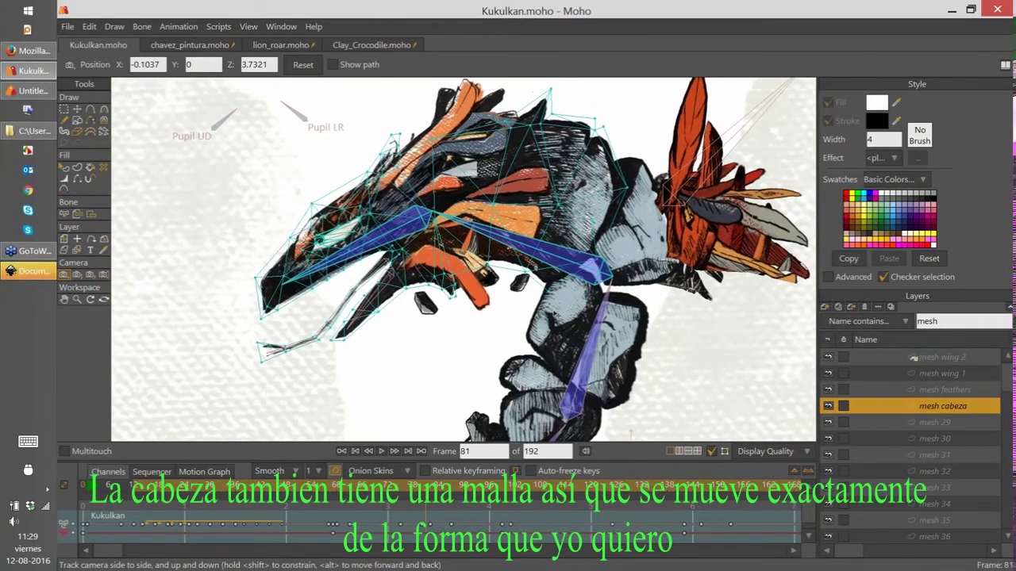
{"action": "left_click", "coordinate": [403, 485]}
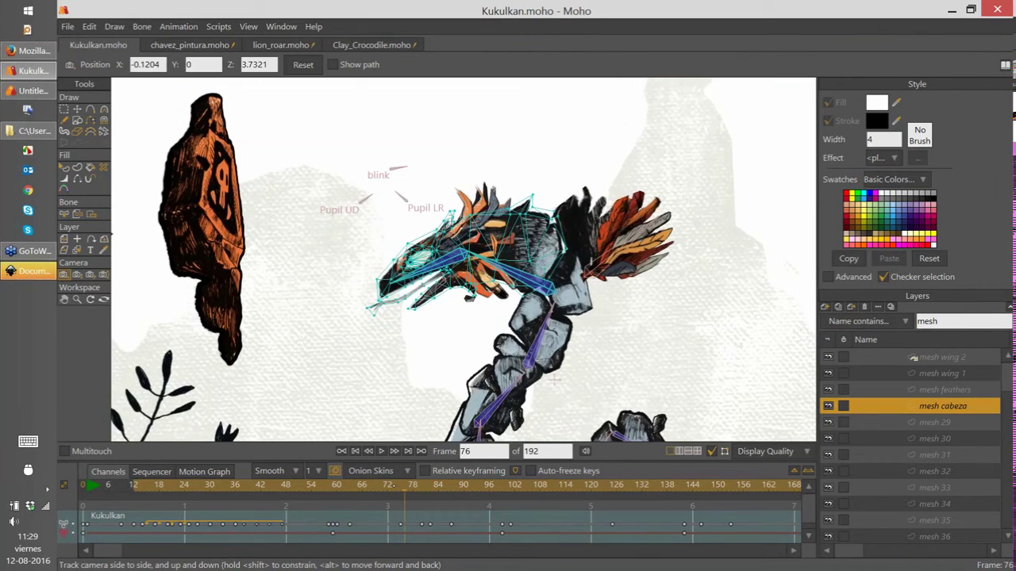
{"action": "left_click", "coordinate": [384, 485]}
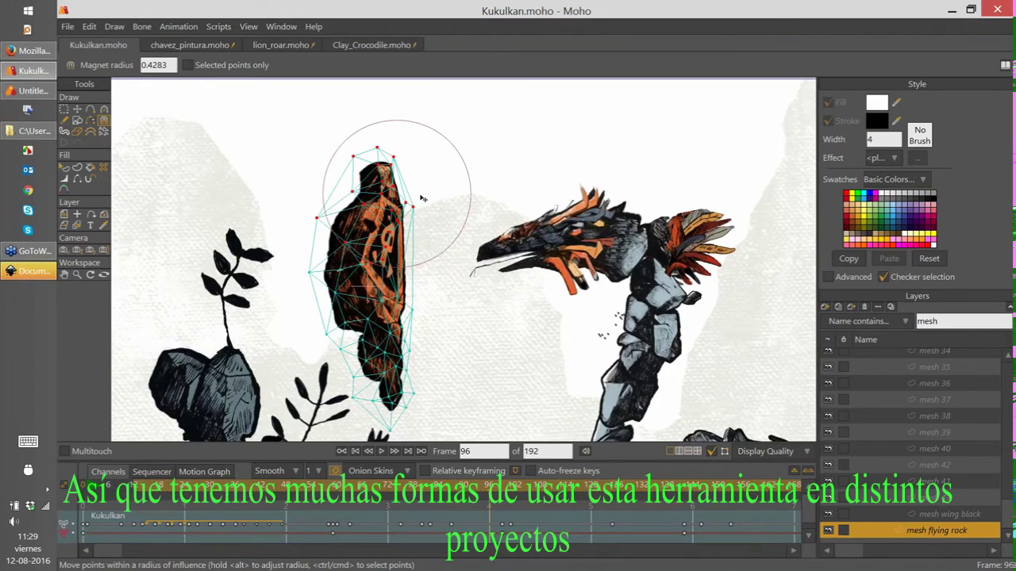
Bend the floating orange rock with the Magnet tool on the mesh flying rock layer at frame 96
{"action": "scroll", "coordinate": [492, 250], "scroll_direction": "down", "scroll_amount": 2}
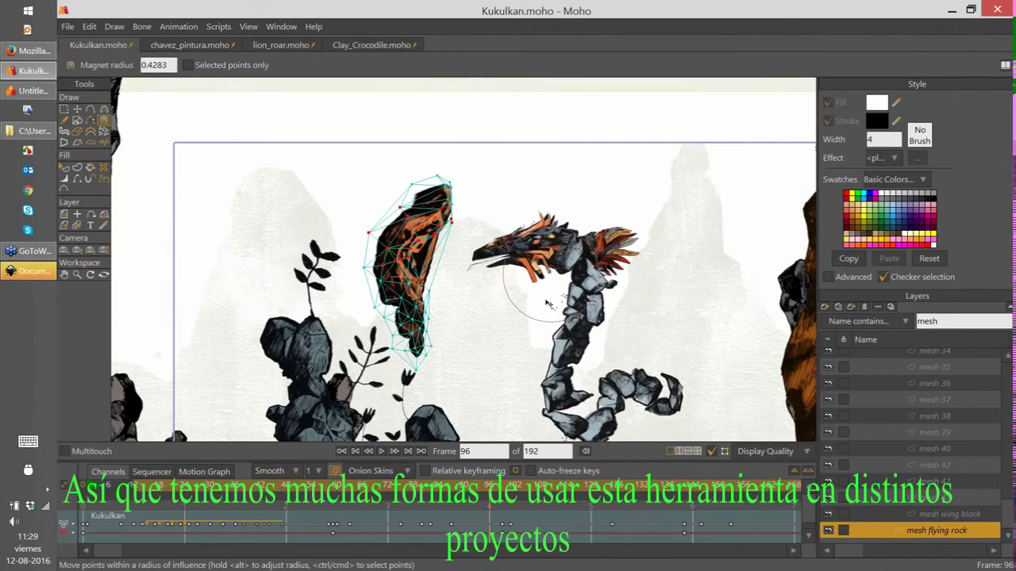
{"action": "scroll", "coordinate": [548, 303], "scroll_direction": "down", "scroll_amount": 2}
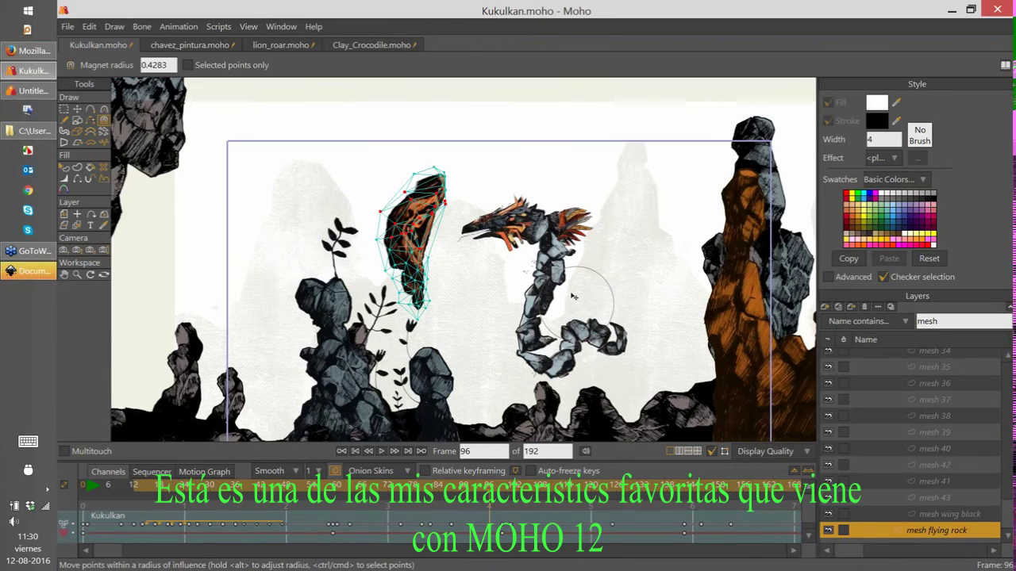
{"action": "left_click_drag", "start_coordinate": [571, 295], "coordinate": [566, 285]}
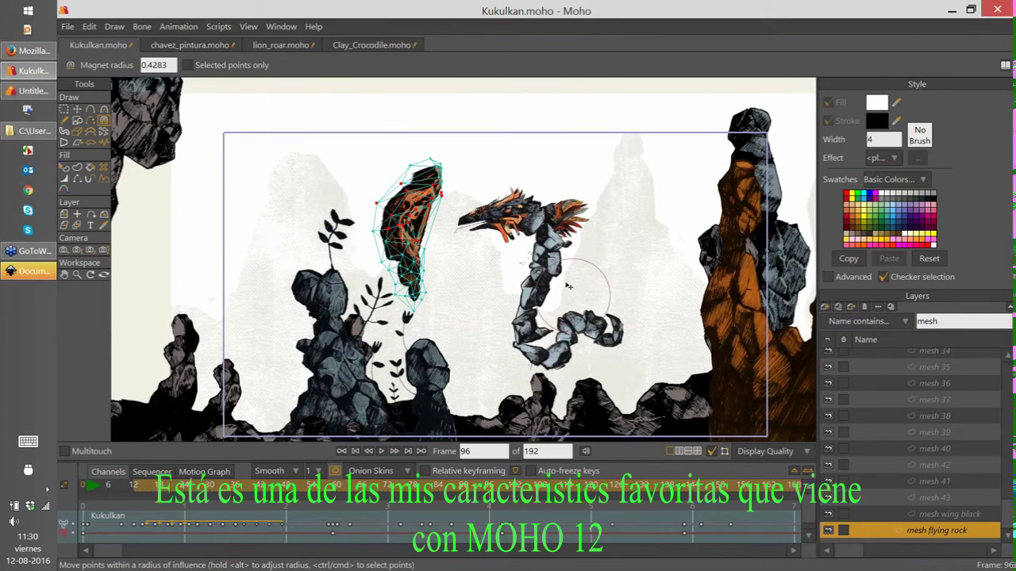
{"action": "left_click_drag", "start_coordinate": [565, 283], "coordinate": [557, 265]}
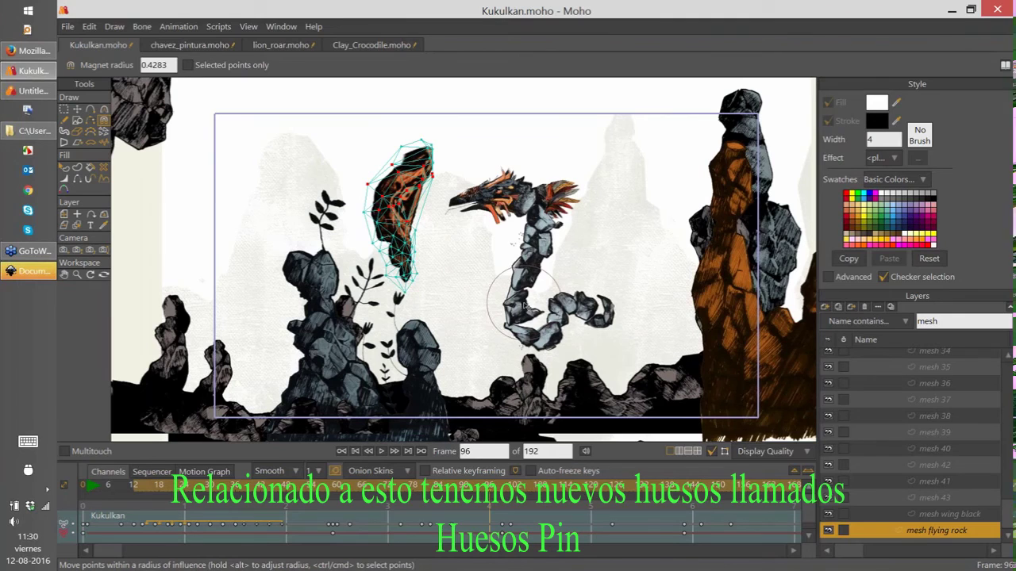
Create a new document and open the Images folder of Webinar Moho 12 in the file explorer
{"action": "key", "text": "ctrl+n"}
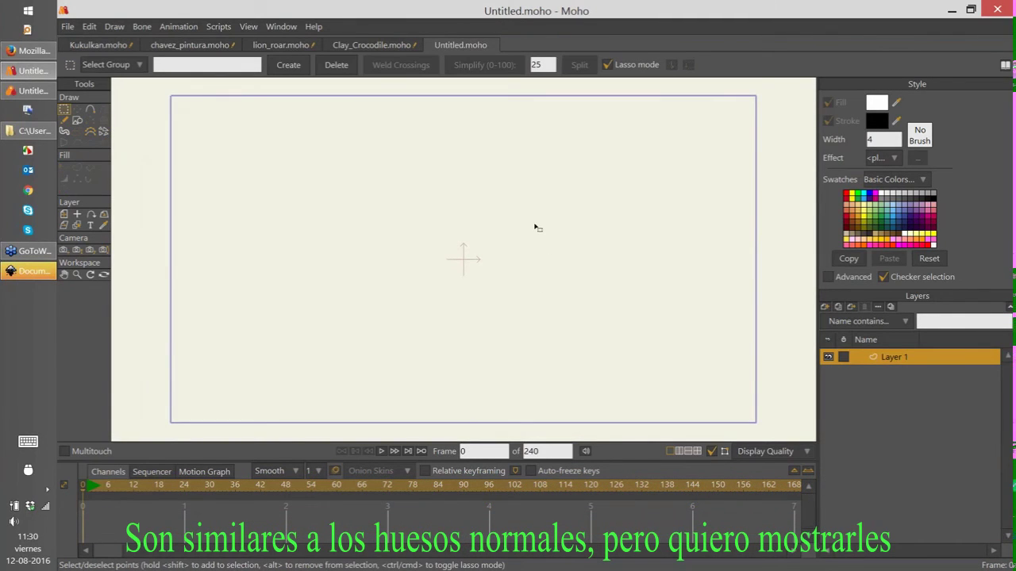
{"action": "left_click", "coordinate": [41, 127]}
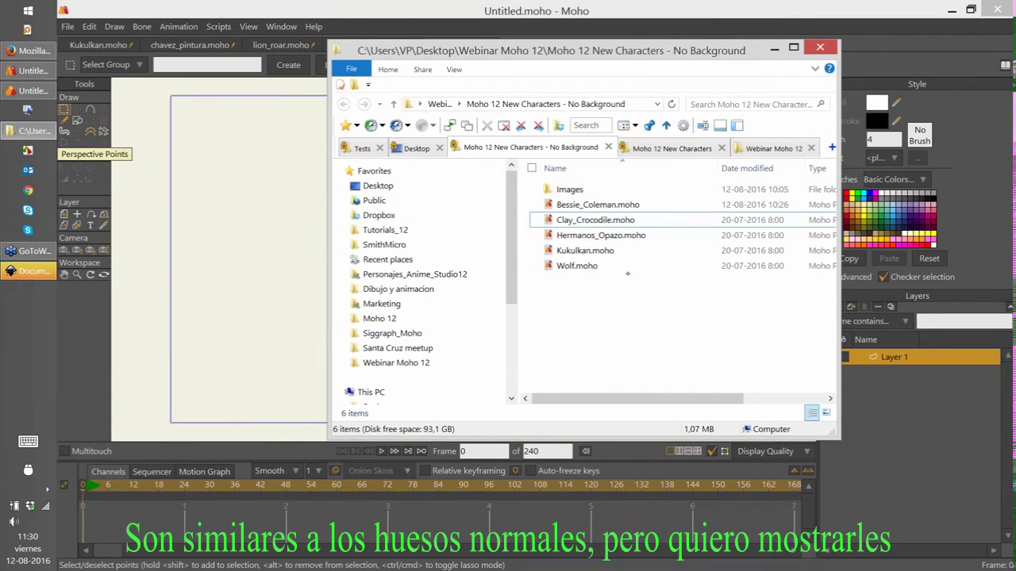
{"action": "left_click", "coordinate": [570, 190]}
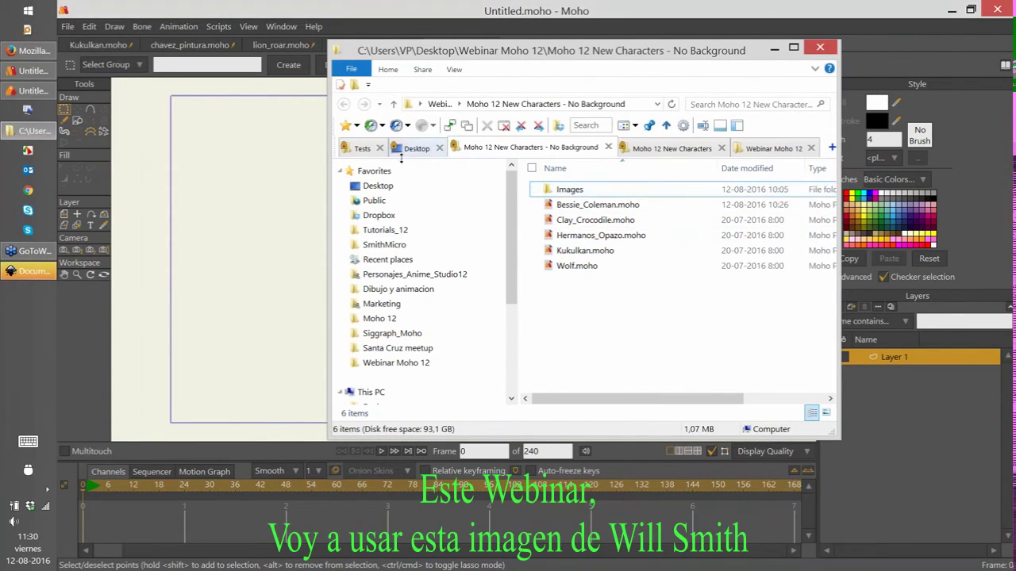
{"action": "left_click", "coordinate": [765, 149]}
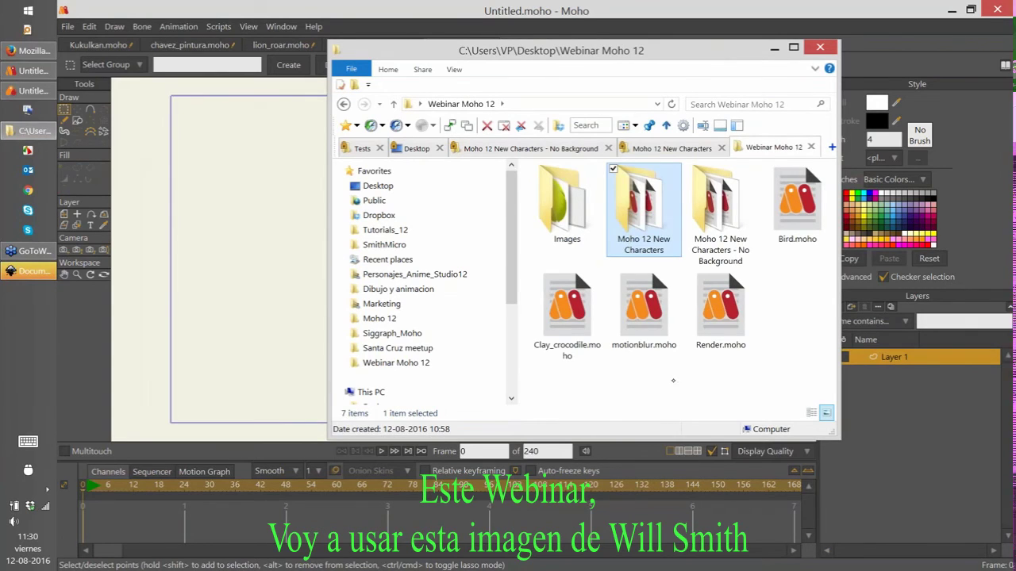
{"action": "double_click", "coordinate": [567, 205]}
{"action": "left_click_drag", "start_coordinate": [677, 368], "coordinate": [651, 239]}
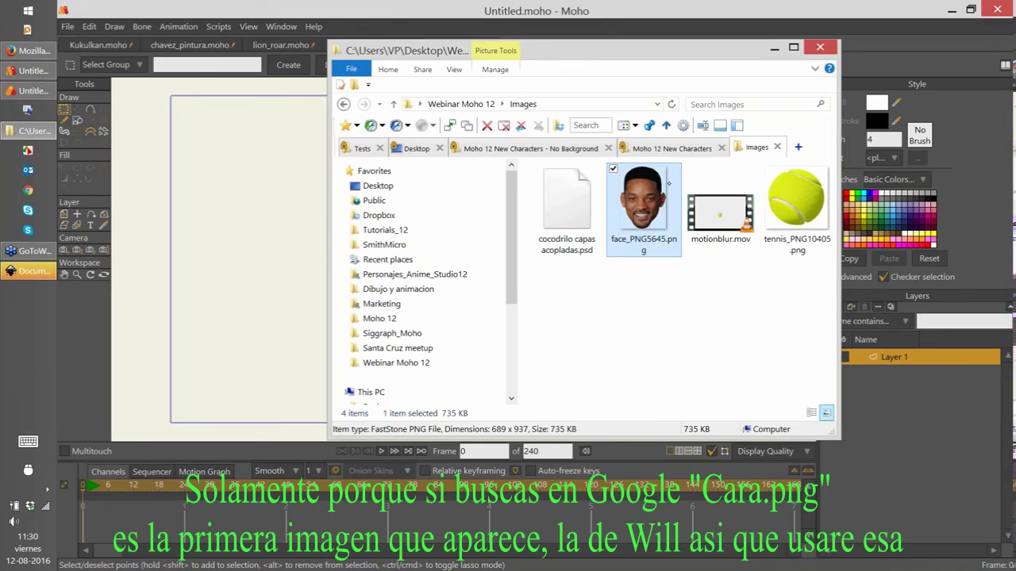
Import face_PNG5645.png from the Images folder into the new document and fit it inside the frame
{"action": "mouse_move", "coordinate": [615, 225]}
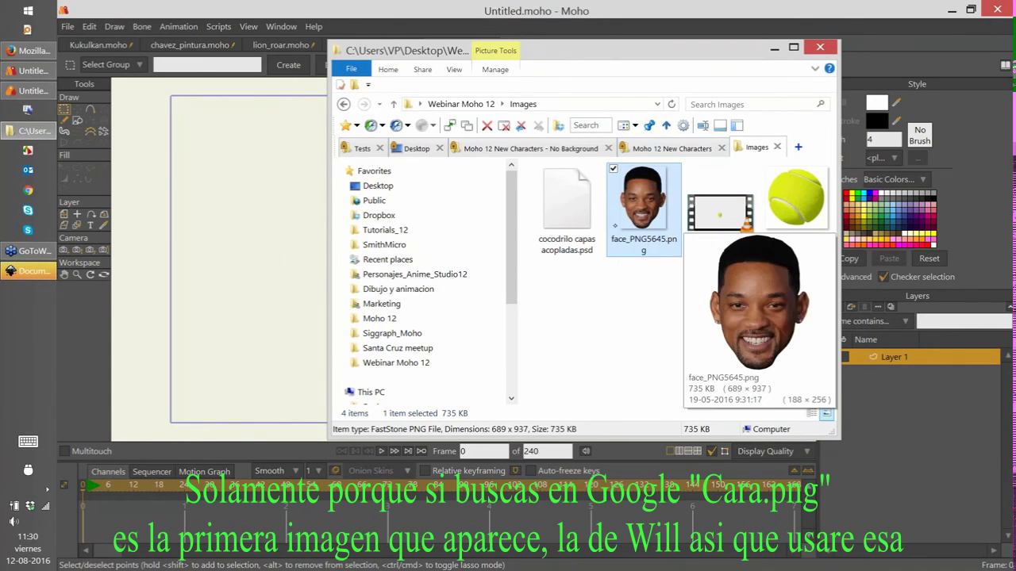
{"action": "left_click_drag", "start_coordinate": [624, 222], "coordinate": [280, 252]}
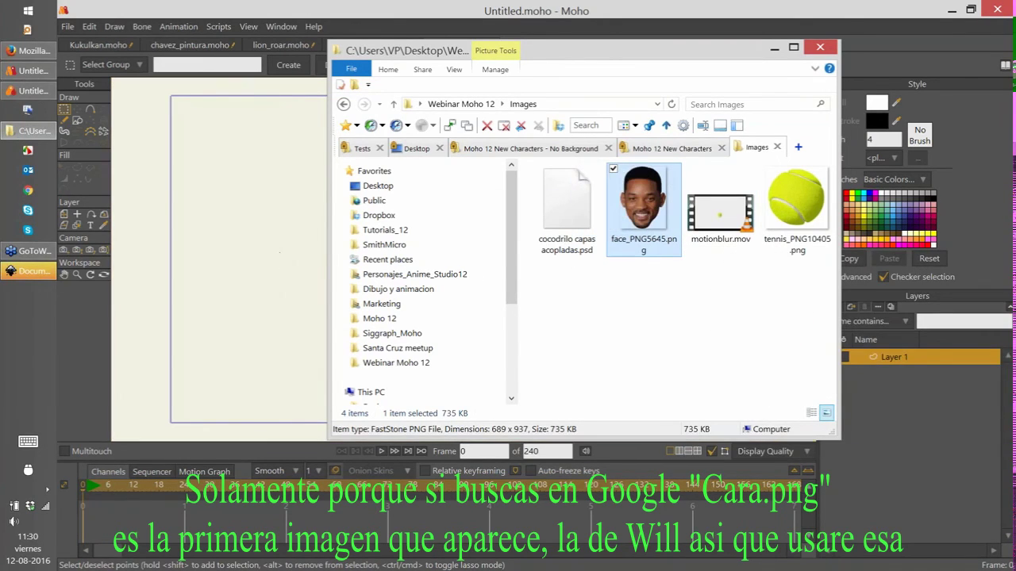
{"action": "left_click", "coordinate": [279, 252]}
{"action": "scroll", "coordinate": [461, 301], "scroll_direction": "down", "scroll_amount": 4}
{"action": "left_click_drag", "start_coordinate": [543, 171], "coordinate": [510, 222]}
{"action": "scroll", "coordinate": [509, 226], "scroll_direction": "up", "scroll_amount": 4}
{"action": "left_click_drag", "start_coordinate": [709, 344], "coordinate": [697, 386]}
Add a bone layer, place the face_PNG5645.png layer inside it, and select the bone layer
{"action": "left_click", "coordinate": [826, 307]}
{"action": "left_click", "coordinate": [862, 388]}
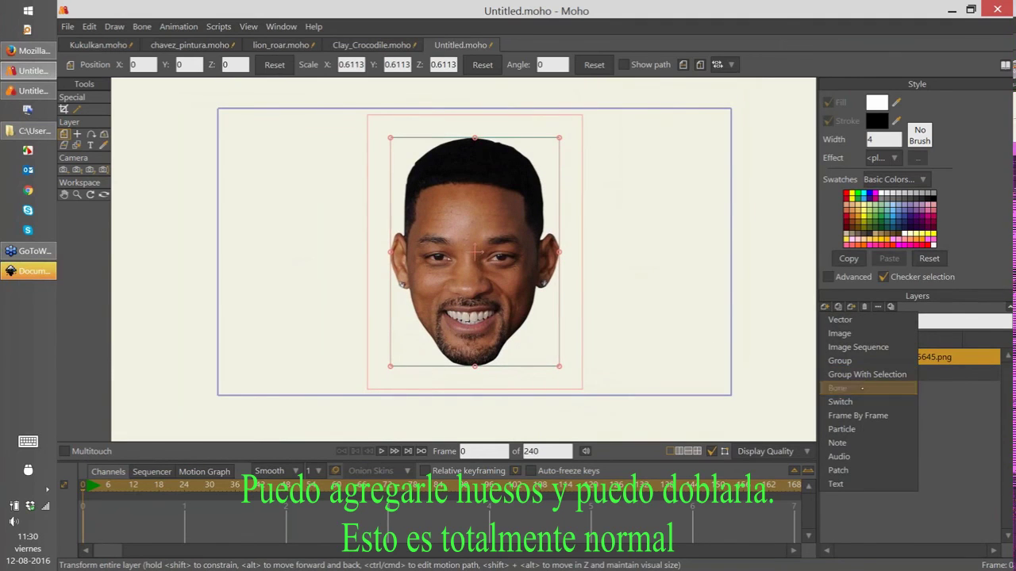
{"action": "left_click", "coordinate": [842, 388]}
{"action": "left_click_drag", "start_coordinate": [891, 356], "coordinate": [892, 357]}
{"action": "left_click", "coordinate": [893, 357]}
Add a chain of two bones from the chin to the top of the head and bend the face with them
{"action": "key", "text": "a"}
{"action": "mouse_move", "coordinate": [478, 356]}
{"action": "left_mouse_down"}
{"action": "mouse_move", "coordinate": [472, 144]}
{"action": "mouse_move", "coordinate": [454, 166]}
{"action": "left_mouse_up"}
{"action": "key", "text": "z"}
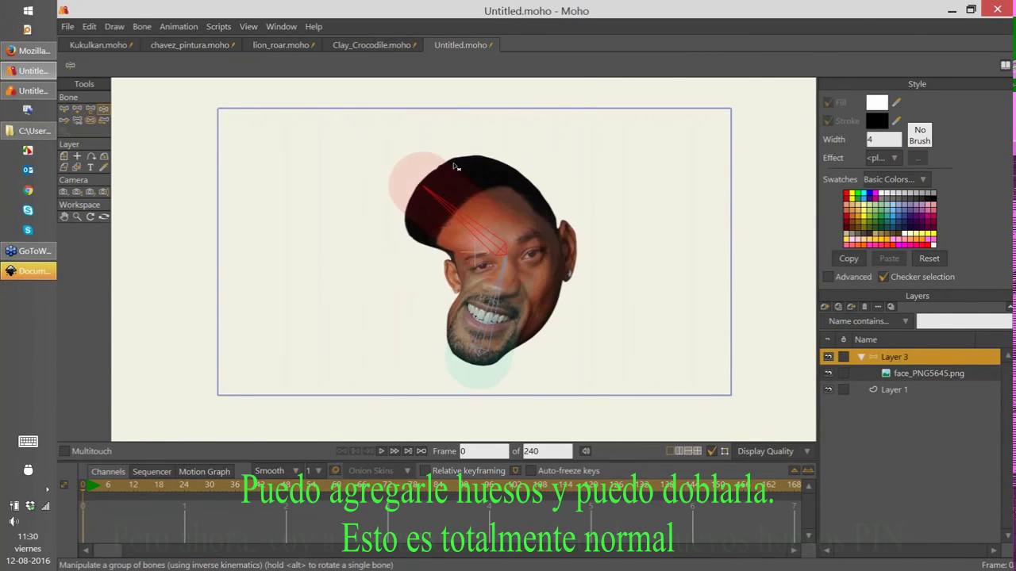
{"action": "left_click_drag", "start_coordinate": [454, 166], "coordinate": [595, 190]}
Undo the bone posing and the two bones added to the face
{"action": "key", "text": "ctrl+z"}
{"action": "key", "text": "ctrl+z"}
{"action": "key", "text": "ctrl+z"}
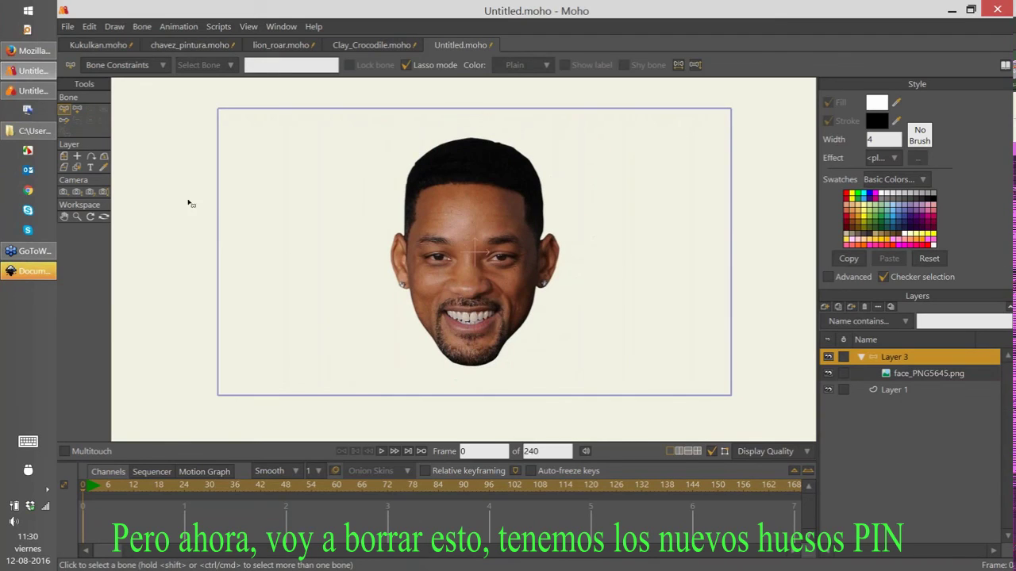